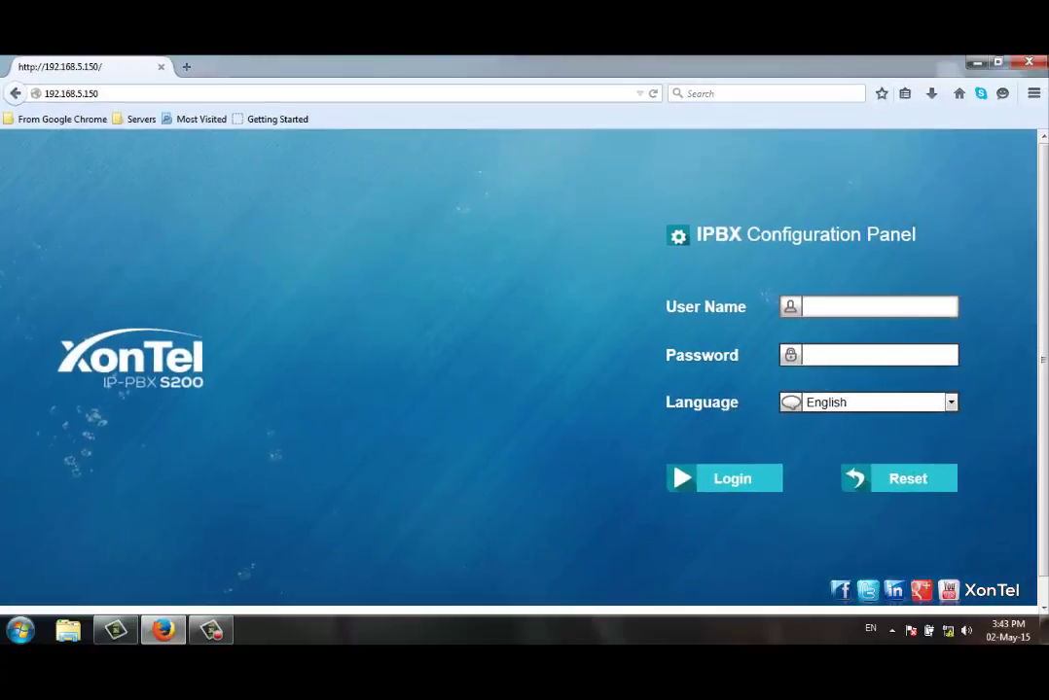
Step: Sign in with the administrator user name and password, then dismiss the browser alert
{"action": "type", "text": "adm"}
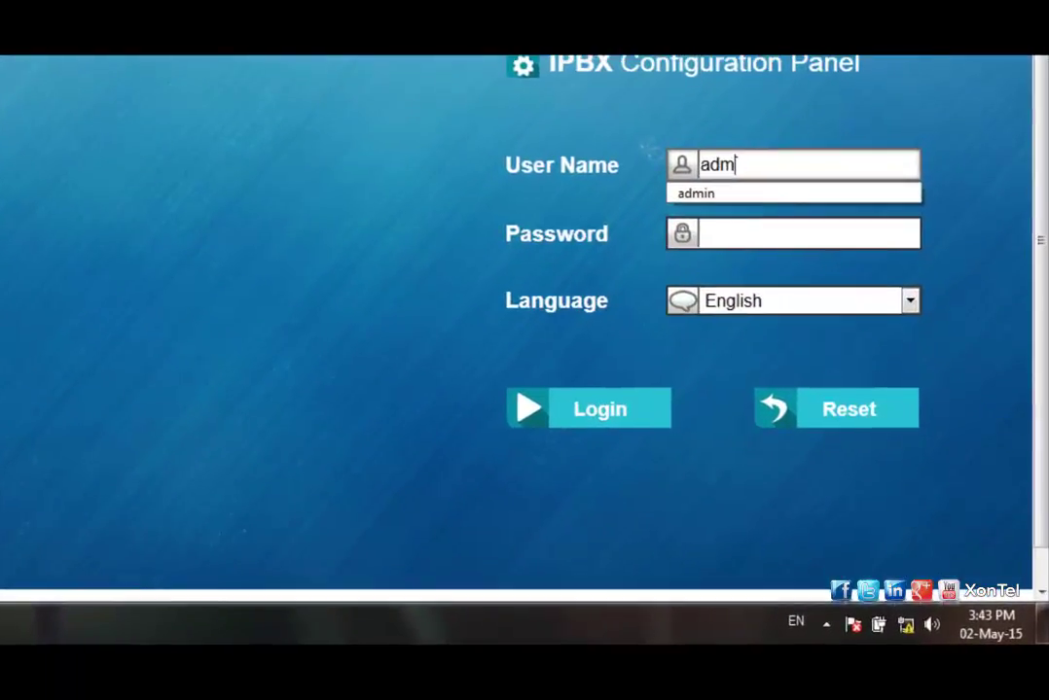
{"action": "type", "text": "in"}
{"action": "key", "text": "Tab"}
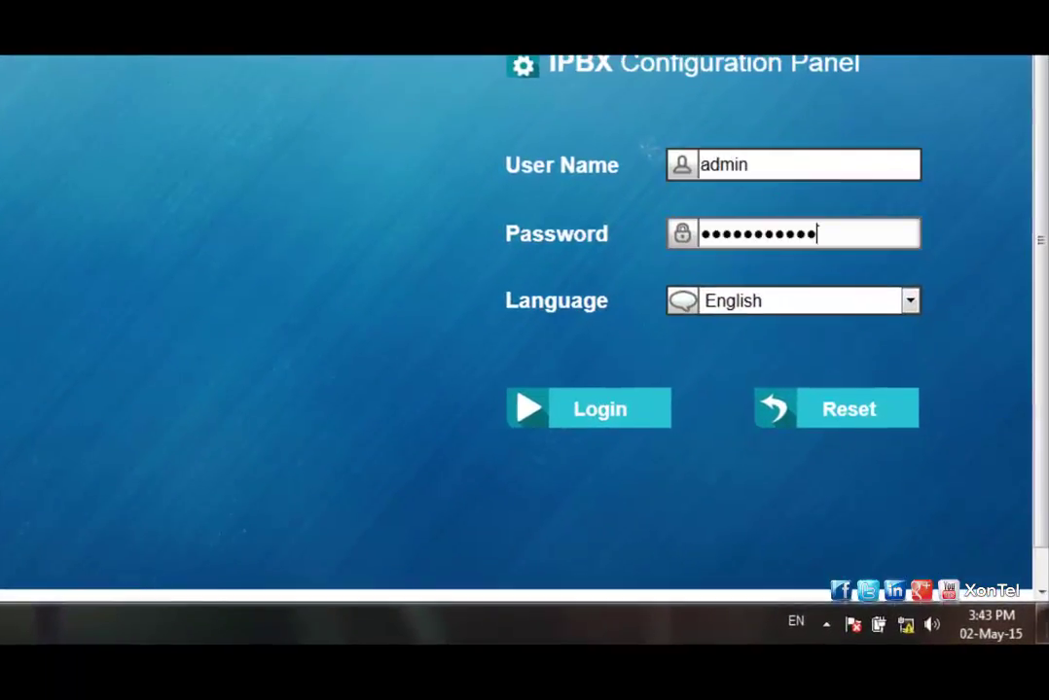
{"action": "key", "text": "BackSpace"}
{"action": "key", "text": "BackSpace"}
{"action": "key", "text": "BackSpace"}
{"action": "key", "text": "BackSpace"}
{"action": "key", "text": "BackSpace"}
{"action": "key", "text": "BackSpace"}
{"action": "key", "text": "BackSpace"}
{"action": "key", "text": "BackSpace"}
{"action": "key", "text": "BackSpace"}
{"action": "key", "text": "BackSpace"}
{"action": "key", "text": "BackSpace"}
{"action": "type", "text": "a"}
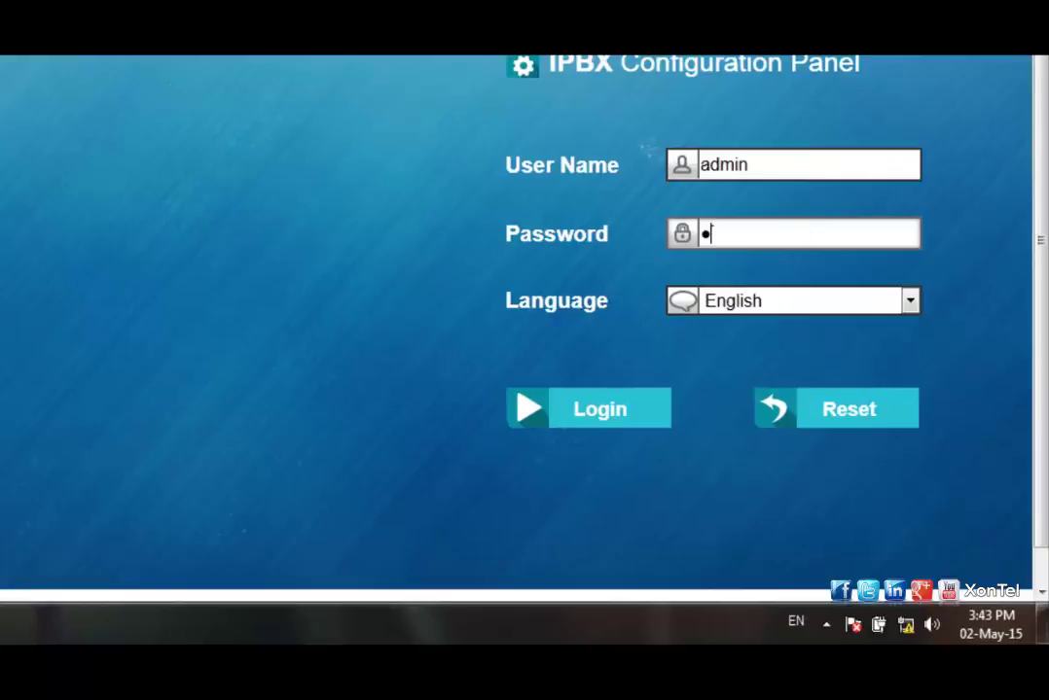
{"action": "key", "text": "BackSpace"}
{"action": "type", "text": "123456"}
{"action": "key", "text": "Return"}
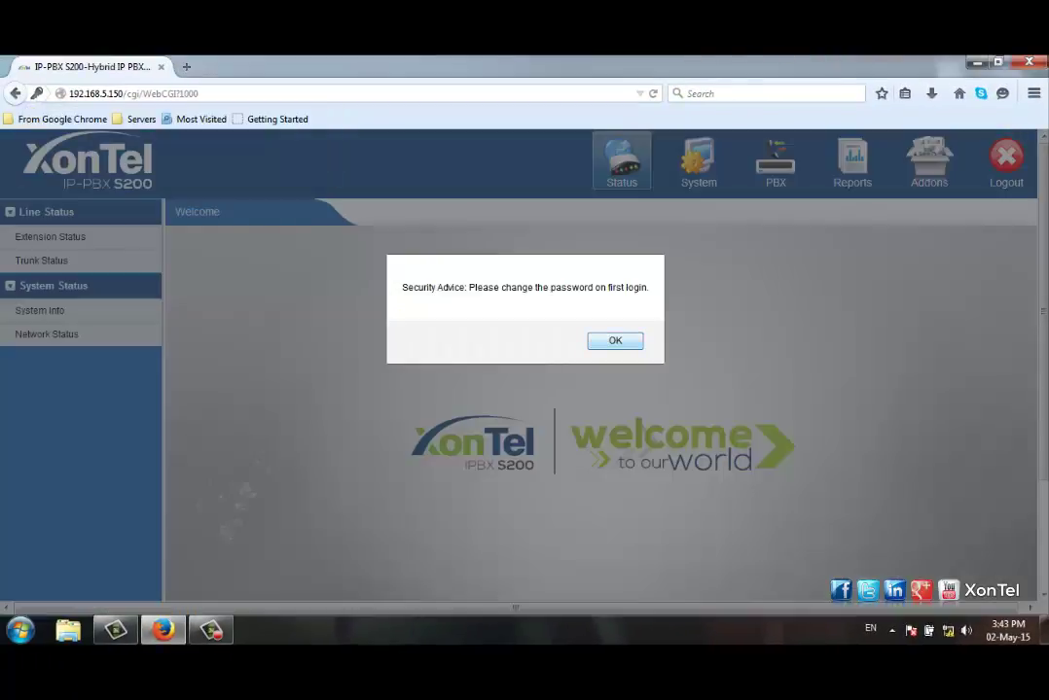
{"action": "key", "text": "Return"}
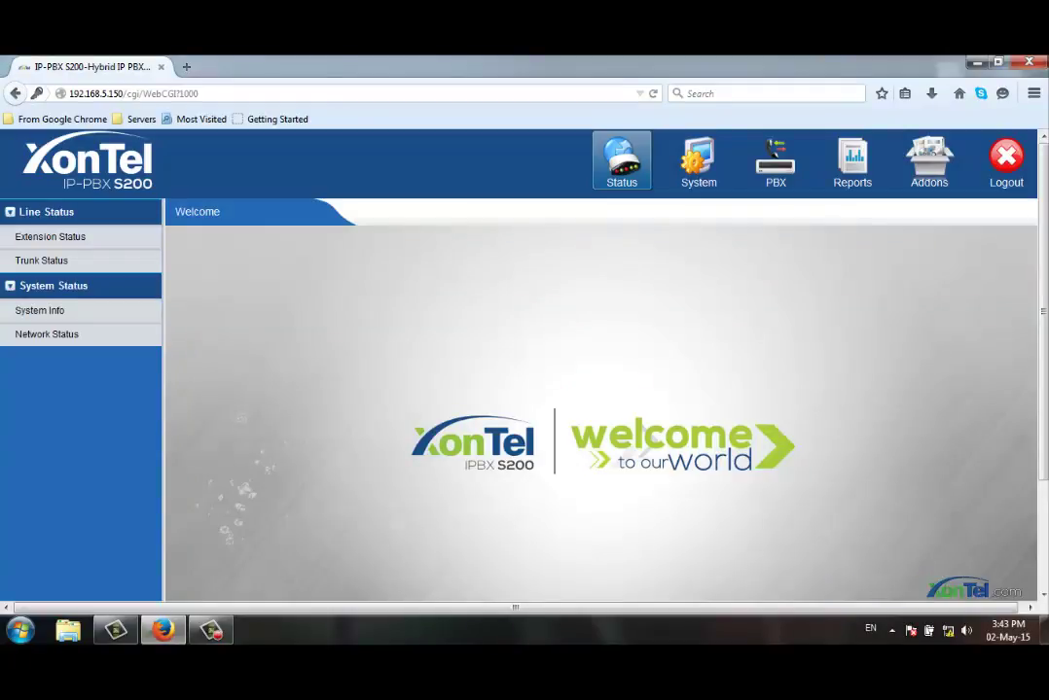
Step: Check under PBX > Basic Settings > General Preferences that user extensions range from 100 to 616
{"action": "left_click", "coordinate": [776, 161]}
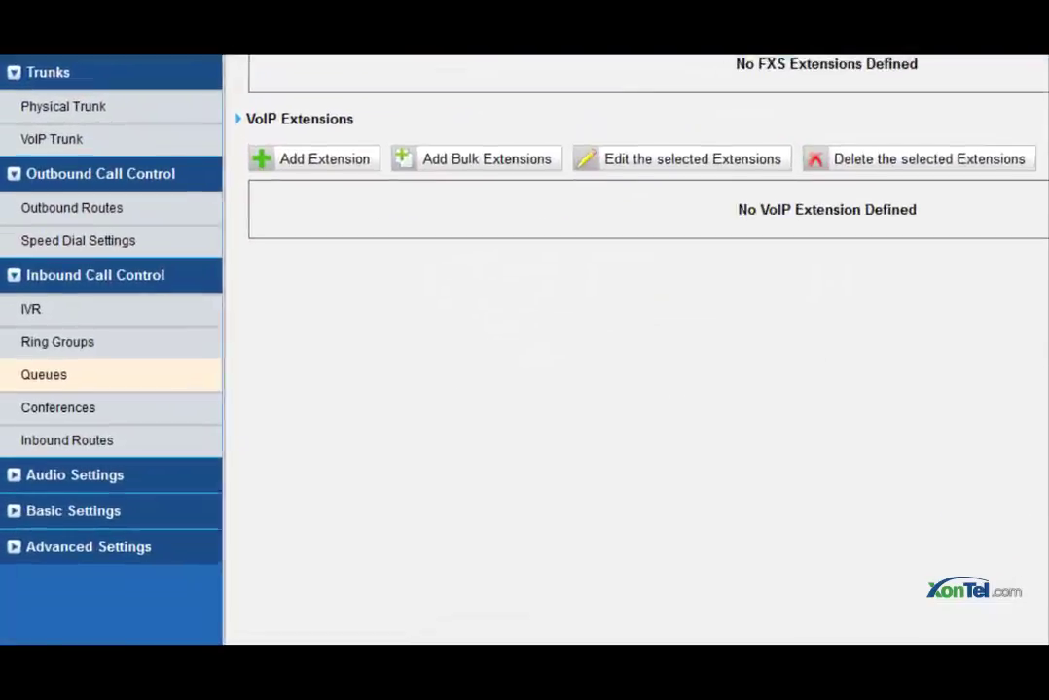
{"action": "left_click", "coordinate": [99, 496]}
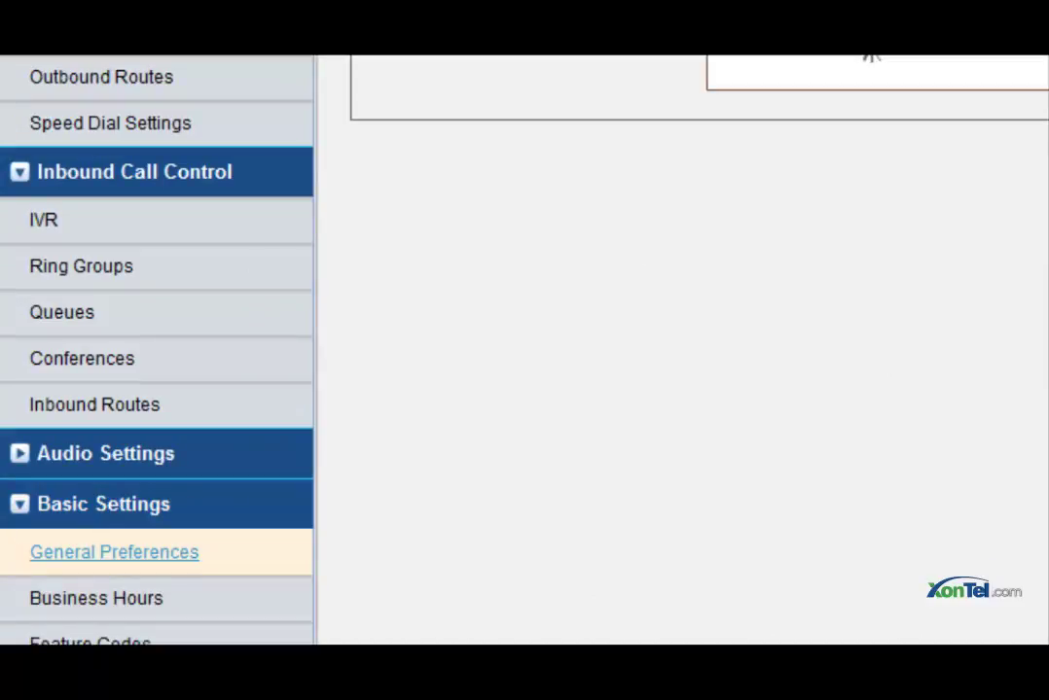
{"action": "left_click", "coordinate": [114, 552]}
{"action": "scroll", "coordinate": [524, 350], "scroll_direction": "down", "scroll_amount": 5}
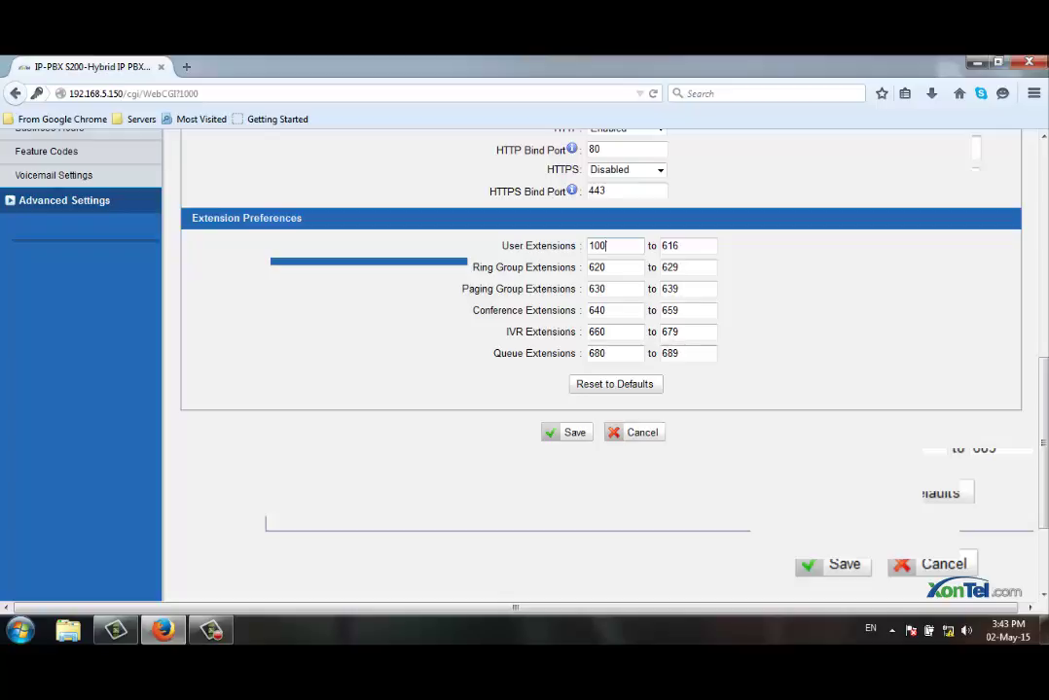
{"action": "scroll", "coordinate": [600, 365], "scroll_direction": "up", "scroll_amount": 4}
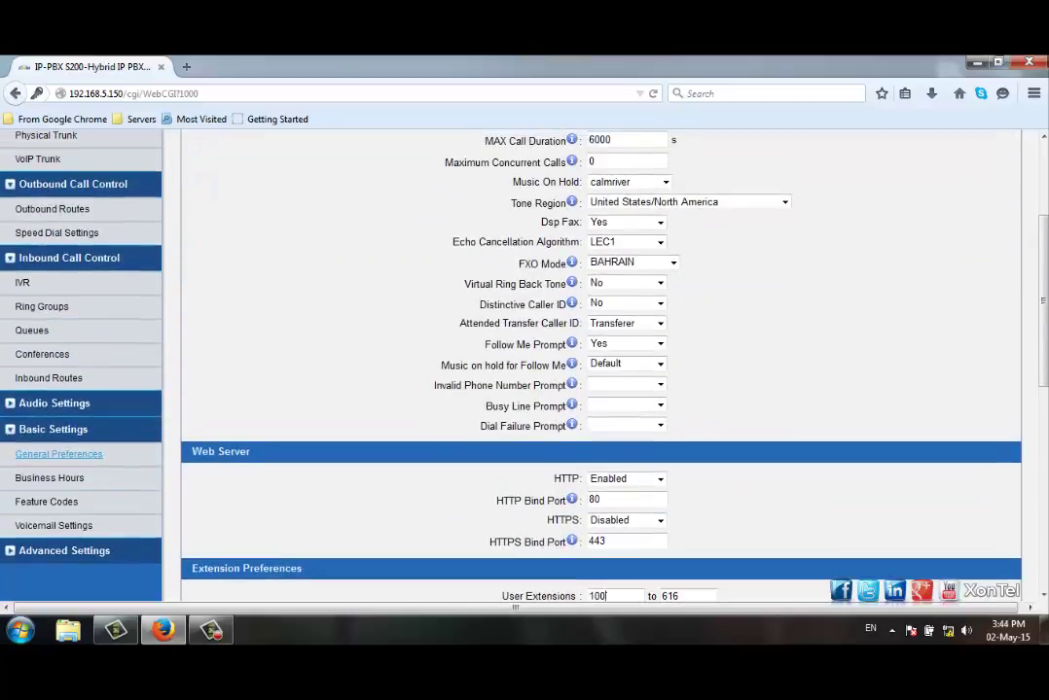
{"action": "scroll", "coordinate": [600, 364], "scroll_direction": "up", "scroll_amount": 3}
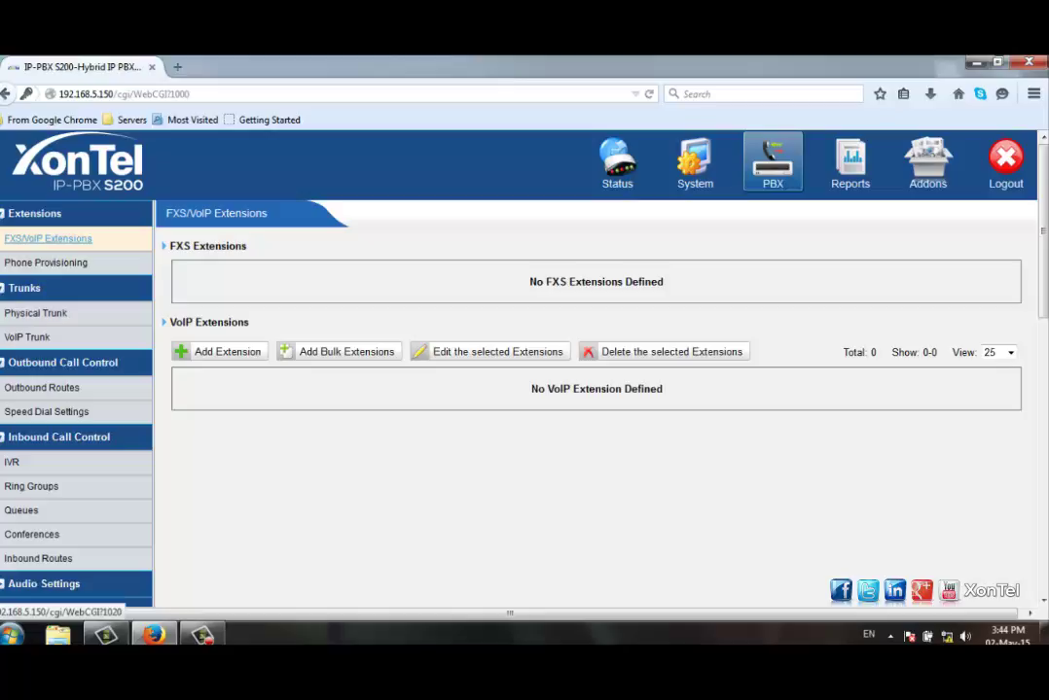
Step: Reload the FXS/VoIP Extensions page and bring up the Add Bulk Extensions form
{"action": "left_click", "coordinate": [48, 238]}
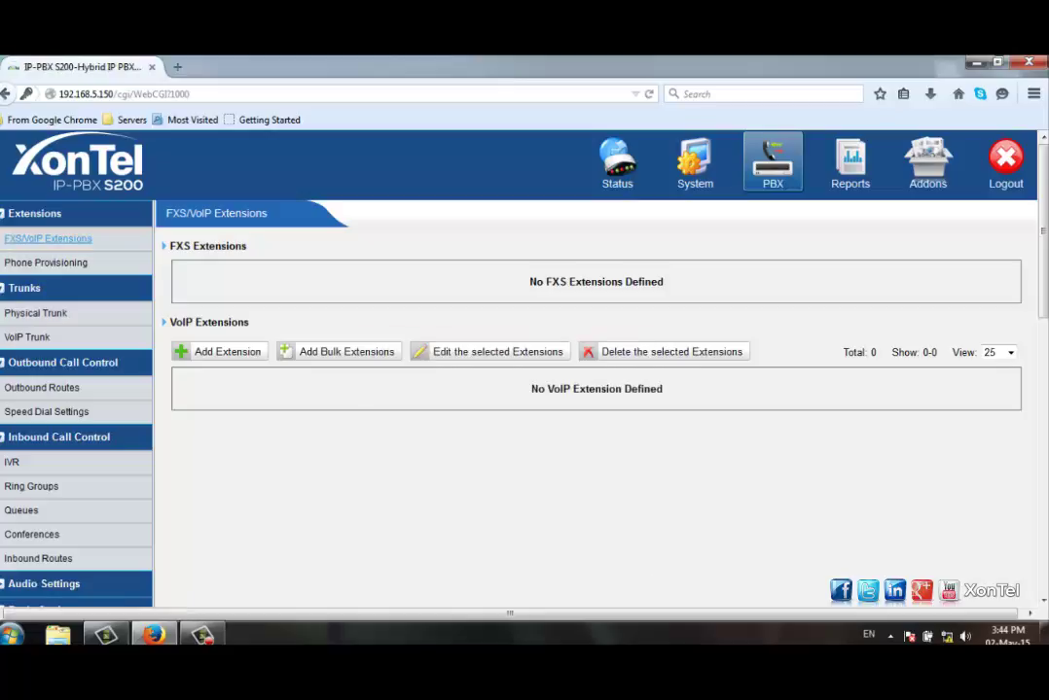
{"action": "scroll", "coordinate": [523, 370], "scroll_direction": "down", "scroll_amount": 2}
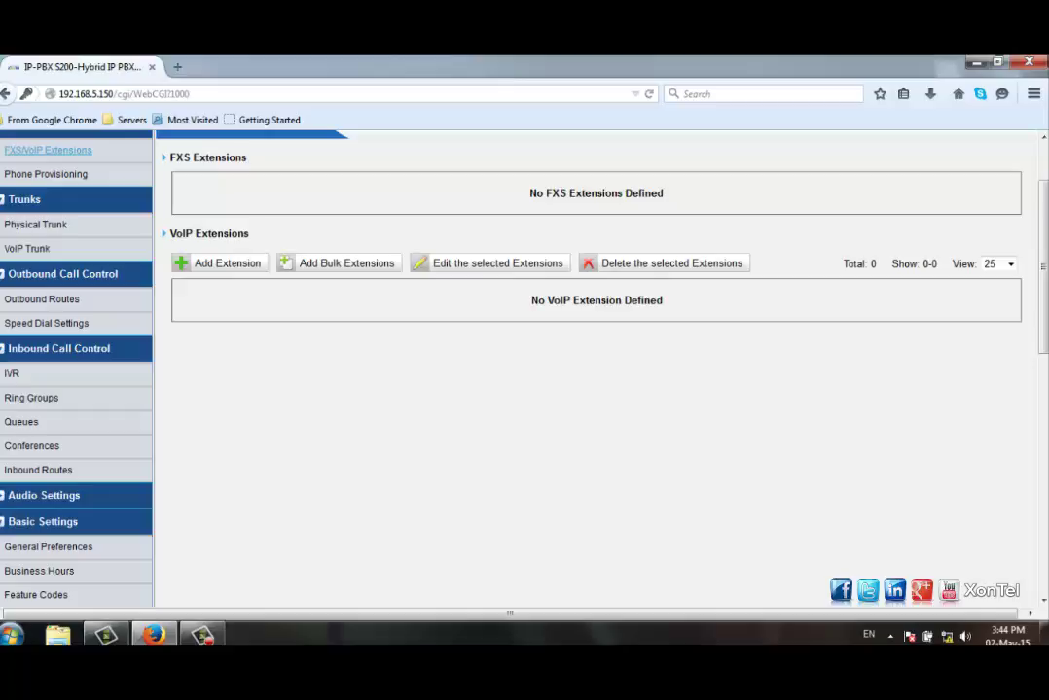
{"action": "left_click", "coordinate": [343, 262]}
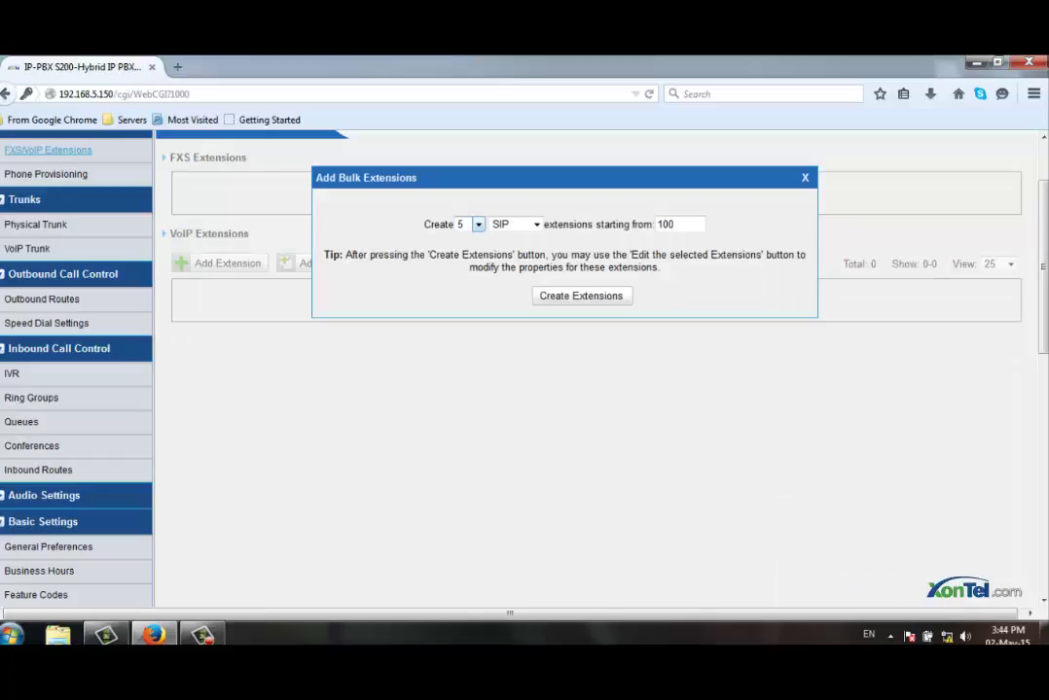
Step: Create 10 SIP extensions starting from 100 via Add Bulk Extensions
{"action": "left_click", "coordinate": [478, 225]}
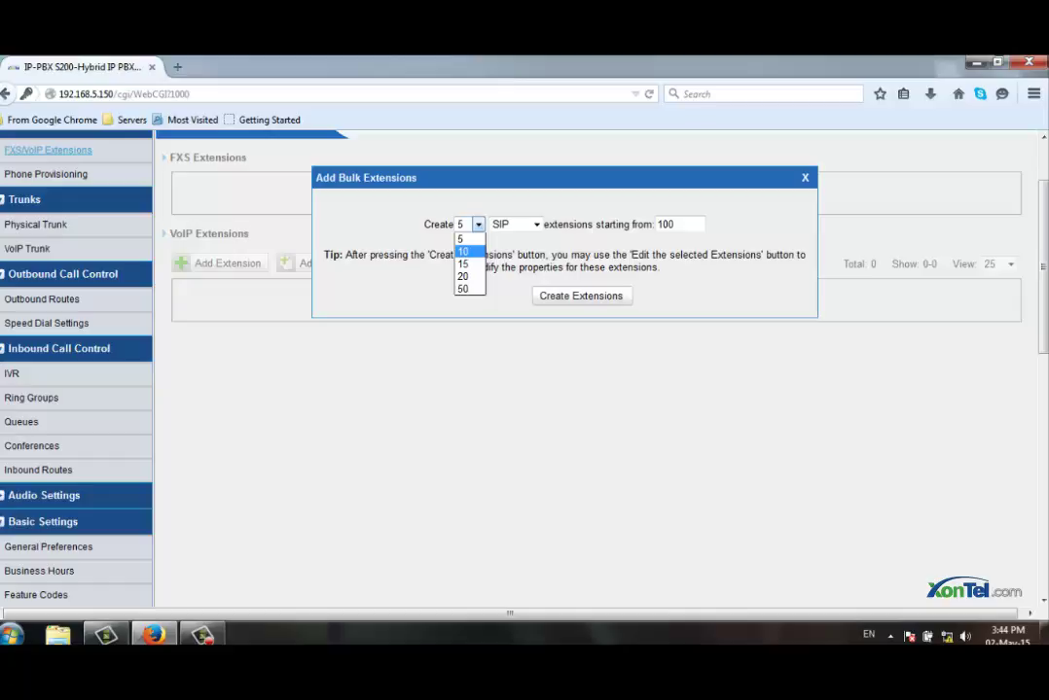
{"action": "key", "text": "Escape"}
{"action": "left_click", "coordinate": [515, 223]}
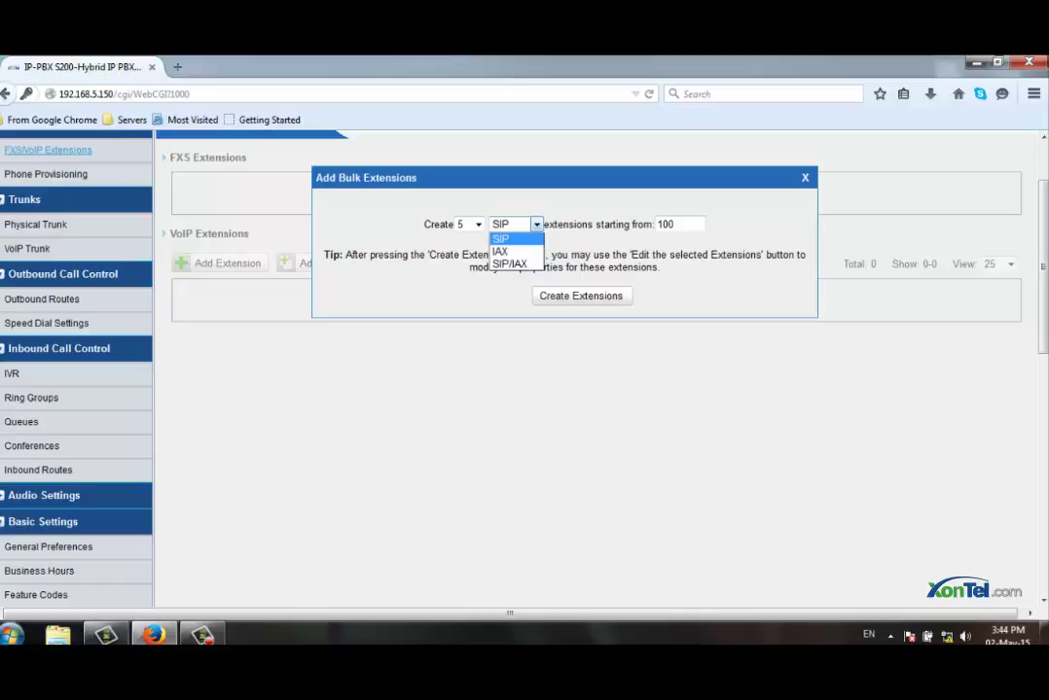
{"action": "key", "text": "Return"}
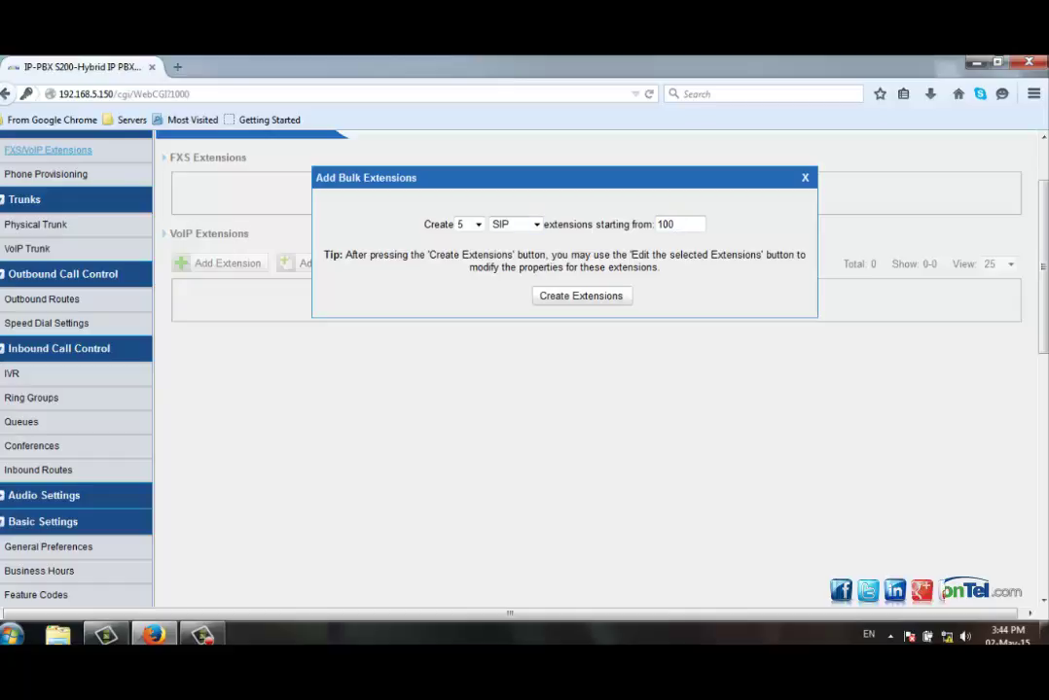
{"action": "key", "text": "alt+Down"}
{"action": "key", "text": "Down"}
{"action": "key", "text": "Return"}
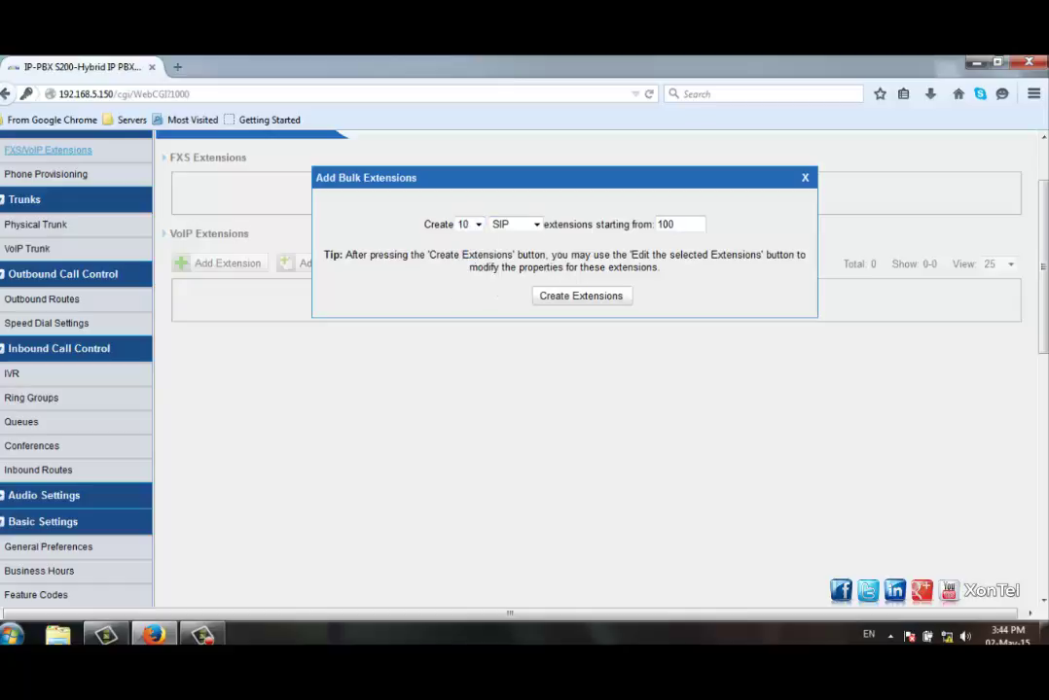
{"action": "key", "text": "Tab"}
{"action": "key", "text": "Tab"}
{"action": "key", "text": "Tab"}
{"action": "key", "text": "Return"}
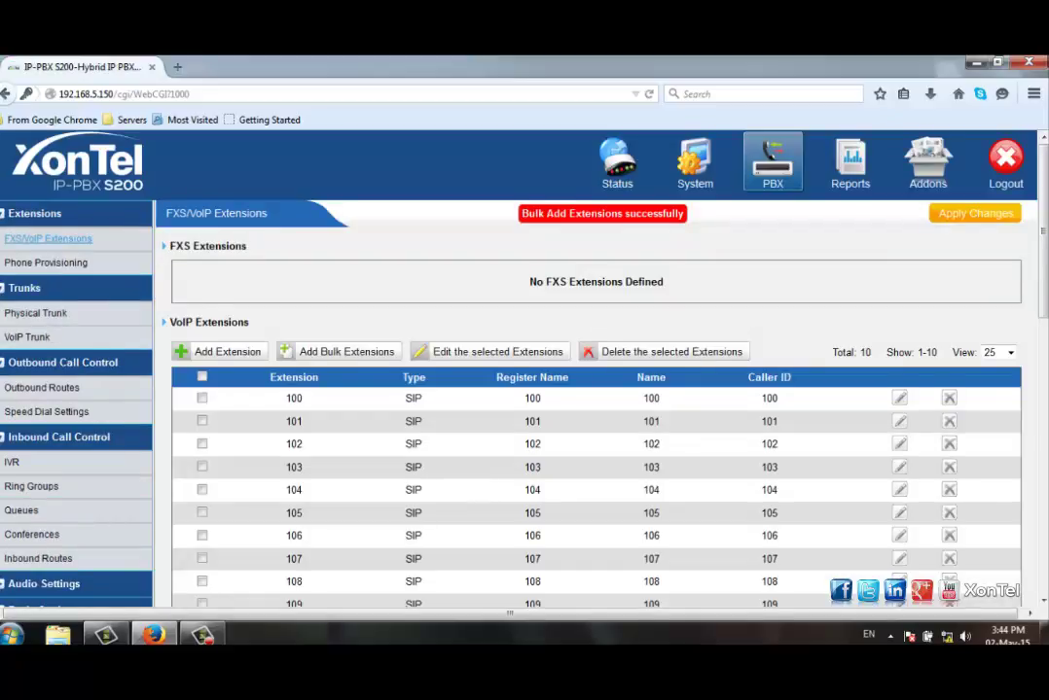
Step: Scroll through the VoIP extensions list to review extensions 100–109
{"action": "scroll", "coordinate": [595, 389], "scroll_direction": "up", "scroll_amount": 2}
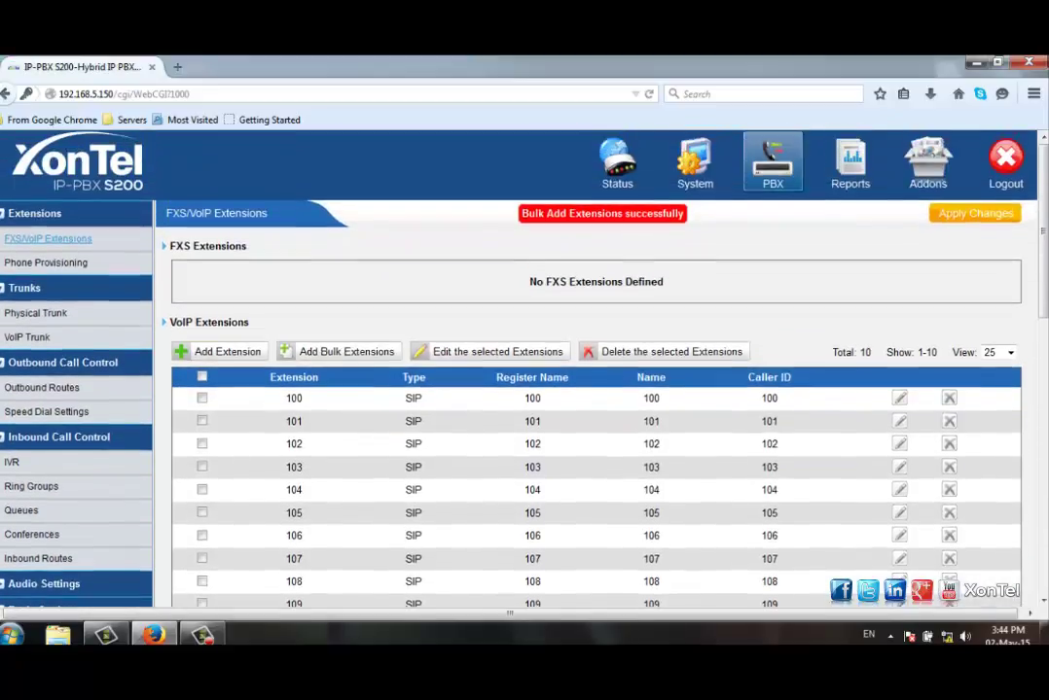
{"action": "scroll", "coordinate": [595, 390], "scroll_direction": "down", "scroll_amount": 2}
{"action": "scroll", "coordinate": [595, 389], "scroll_direction": "up", "scroll_amount": 2}
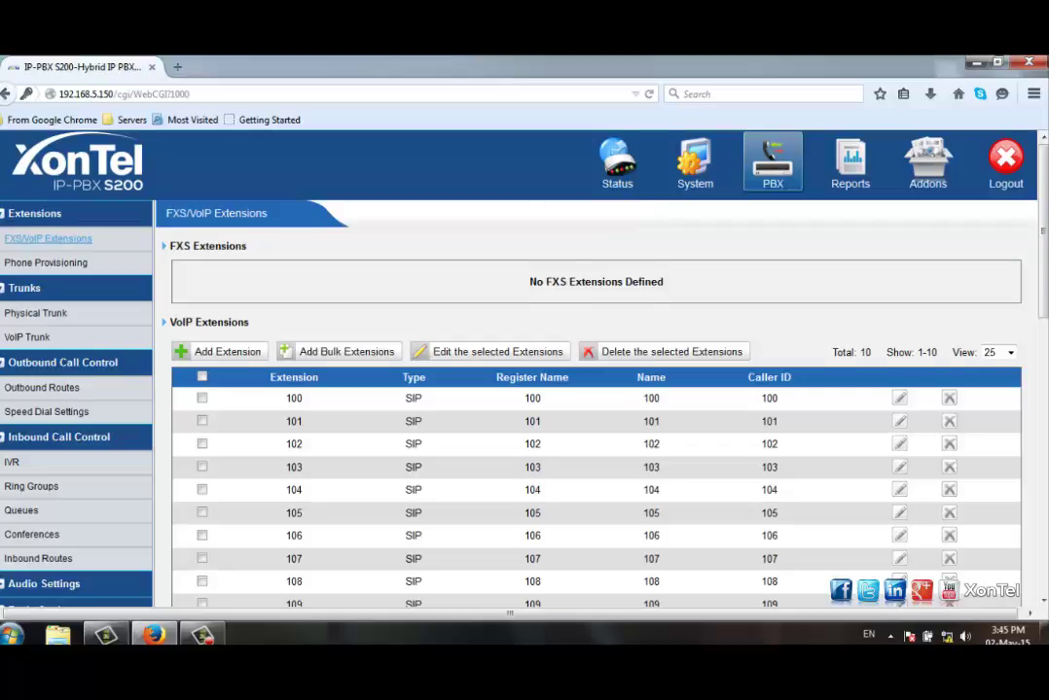
{"action": "scroll", "coordinate": [595, 408], "scroll_direction": "down", "scroll_amount": 2}
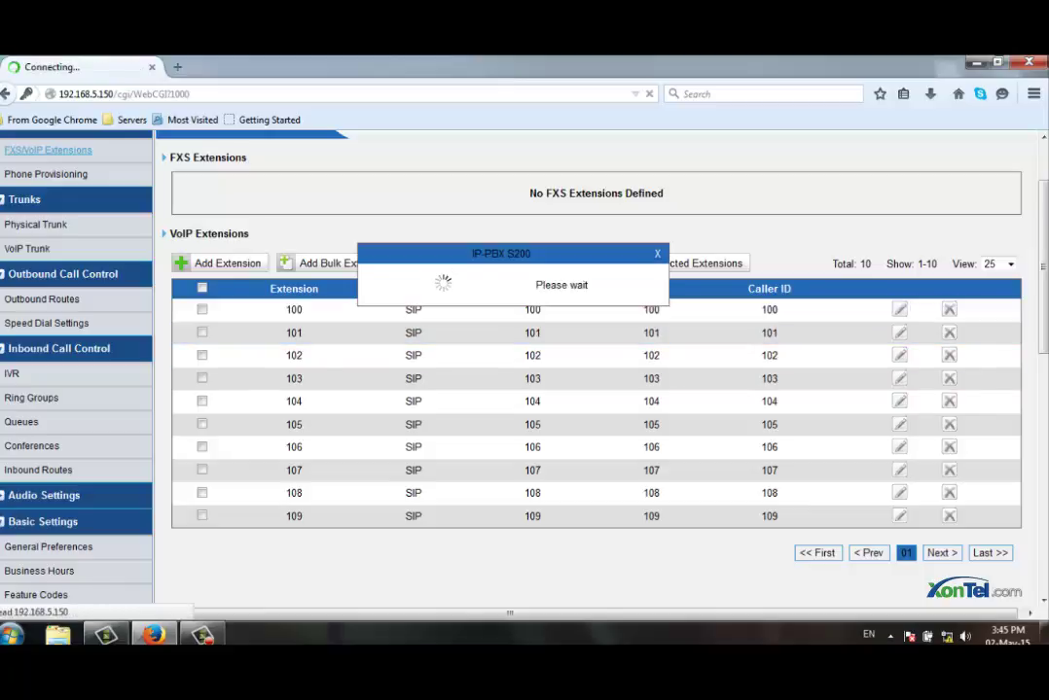
{"action": "scroll", "coordinate": [583, 370], "scroll_direction": "down", "scroll_amount": 2}
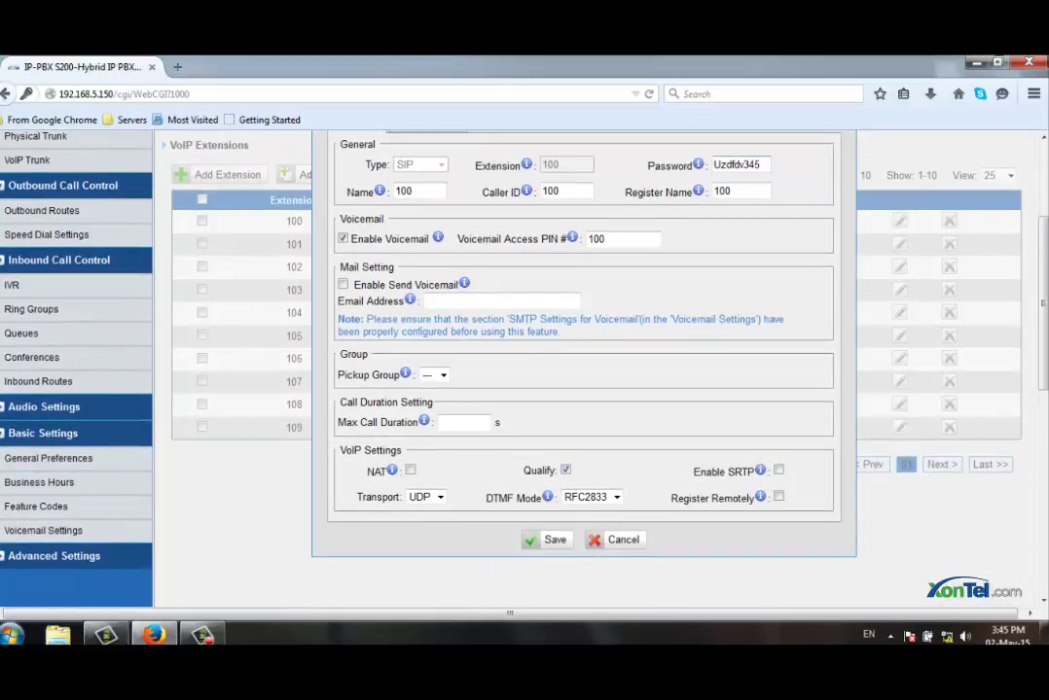
{"action": "key", "text": "shift+Tab"}
{"action": "key", "text": "Escape"}
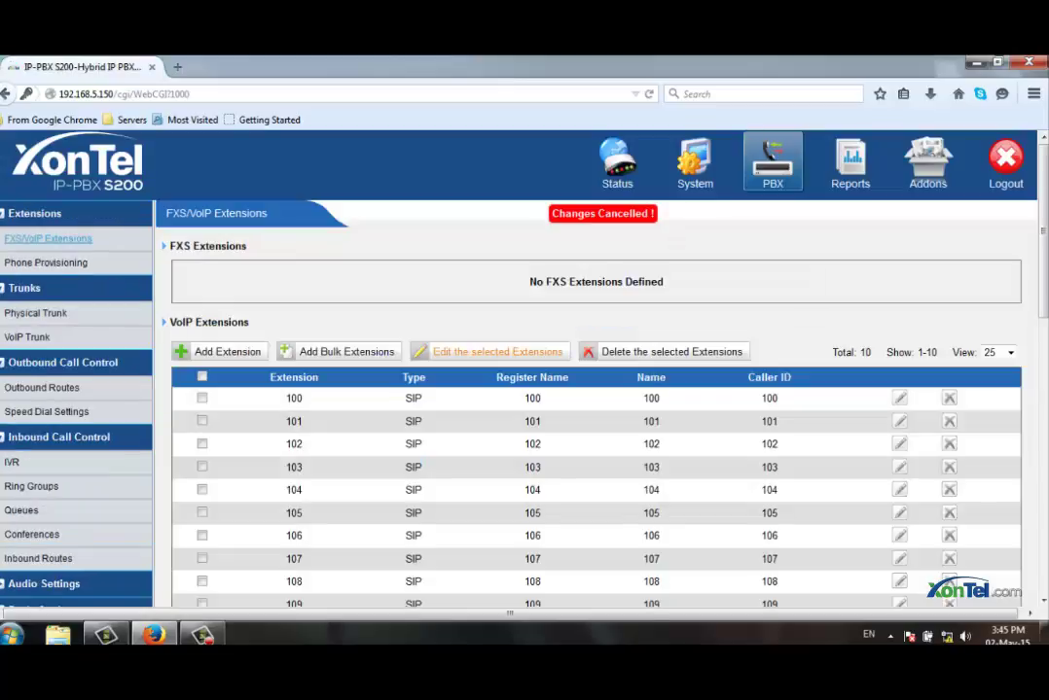
{"action": "scroll", "coordinate": [595, 355], "scroll_direction": "down", "scroll_amount": 2}
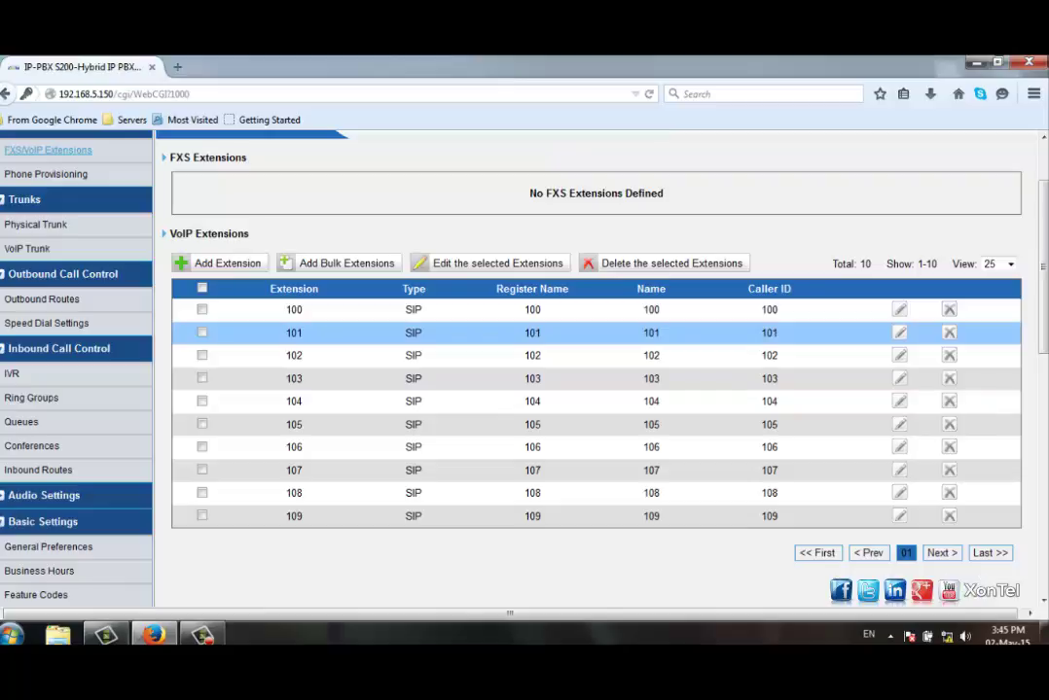
Step: Start a new VoIP extension of type SIP with extension number 110
{"action": "left_click", "coordinate": [222, 263]}
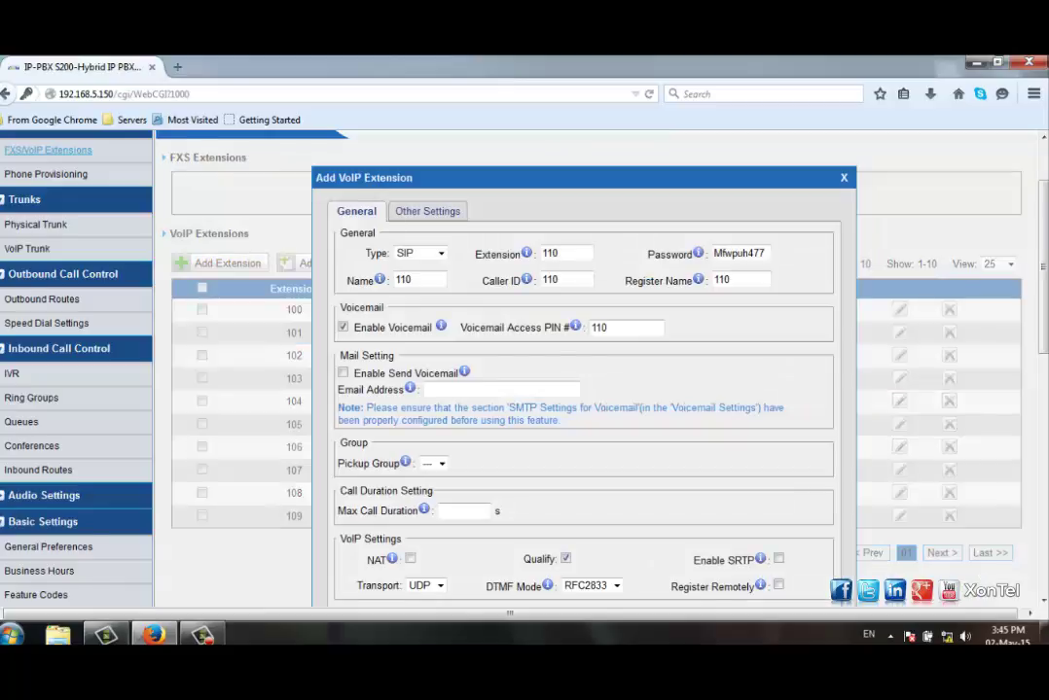
{"action": "scroll", "coordinate": [526, 389], "scroll_direction": "down", "scroll_amount": 2}
{"action": "scroll", "coordinate": [525, 389], "scroll_direction": "up", "scroll_amount": 2}
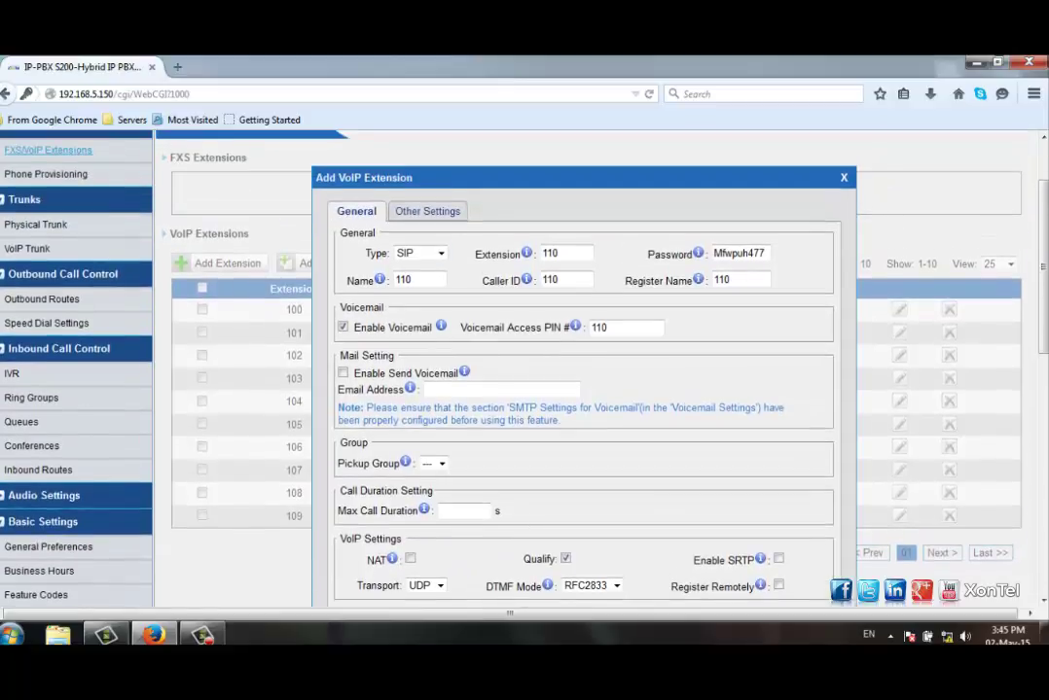
{"action": "left_click", "coordinate": [438, 253]}
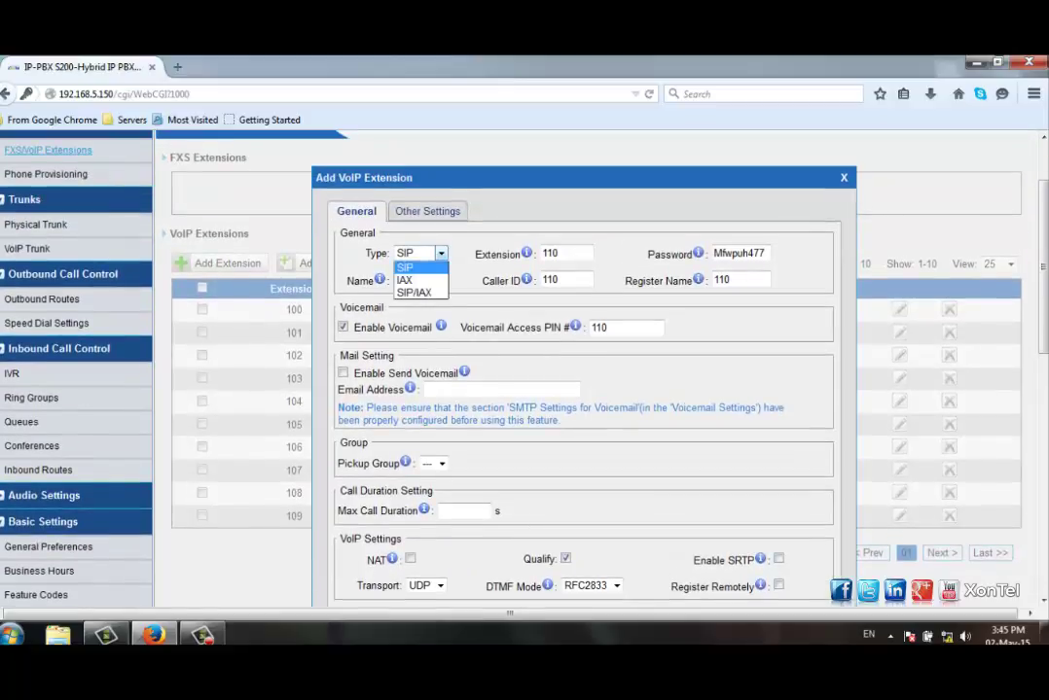
{"action": "left_click", "coordinate": [405, 266]}
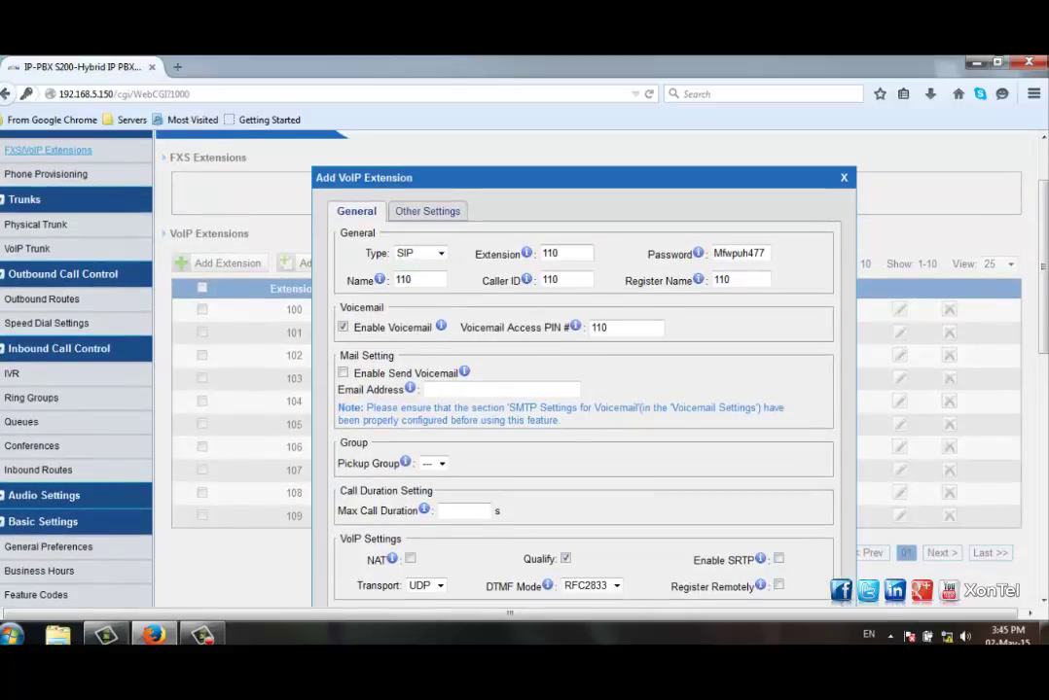
{"action": "left_click", "coordinate": [558, 253]}
{"action": "double_click", "coordinate": [557, 253]}
{"action": "scroll", "coordinate": [440, 238], "scroll_direction": "down", "scroll_amount": 1}
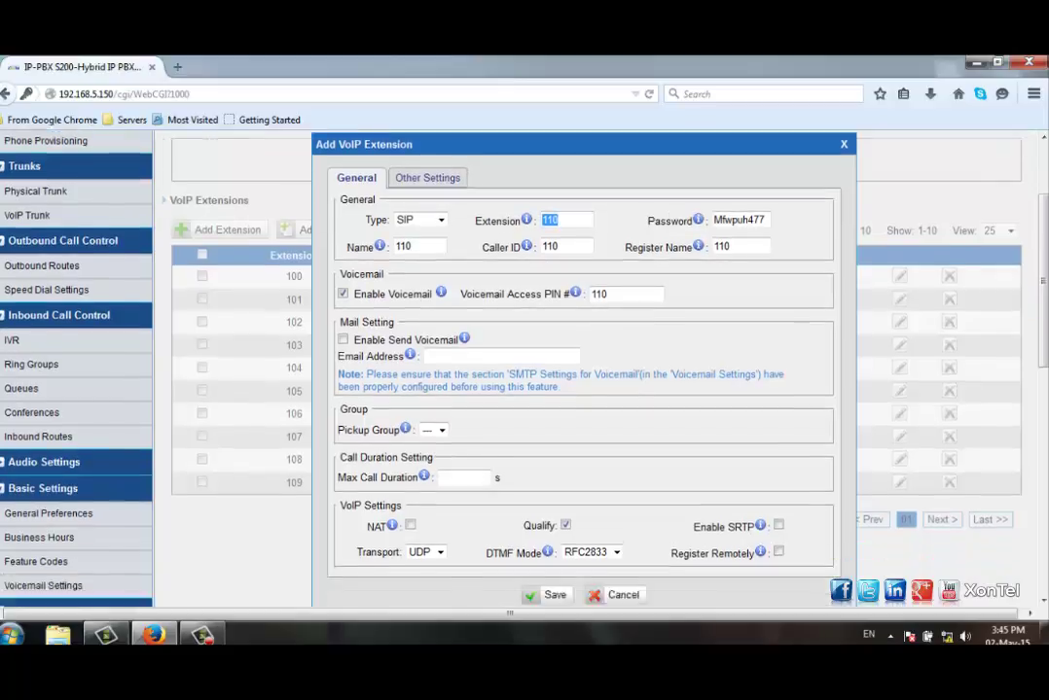
{"action": "scroll", "coordinate": [441, 239], "scroll_direction": "up", "scroll_amount": 1}
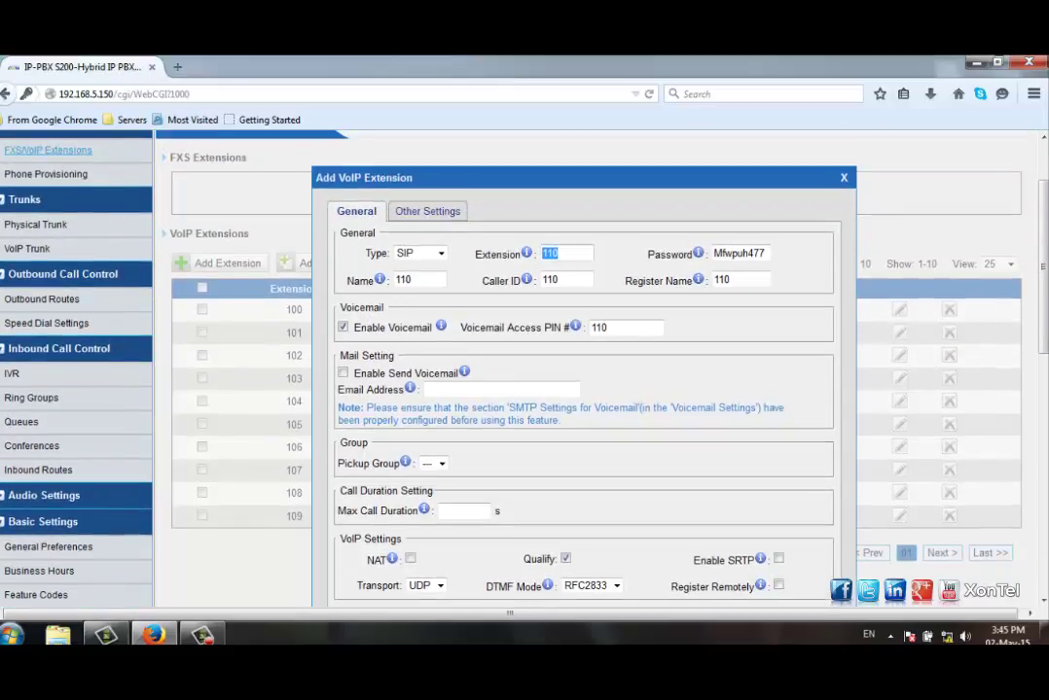
Step: Replace the extension's password and enter the user's name in the Name field
{"action": "key", "text": "Tab"}
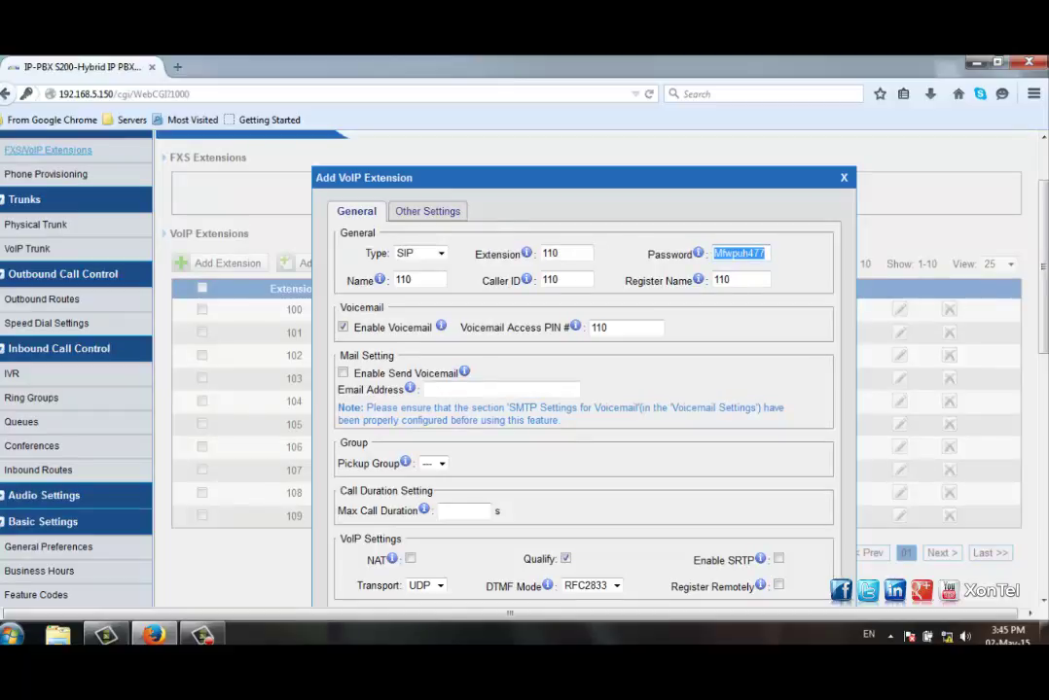
{"action": "type", "text": "123456"}
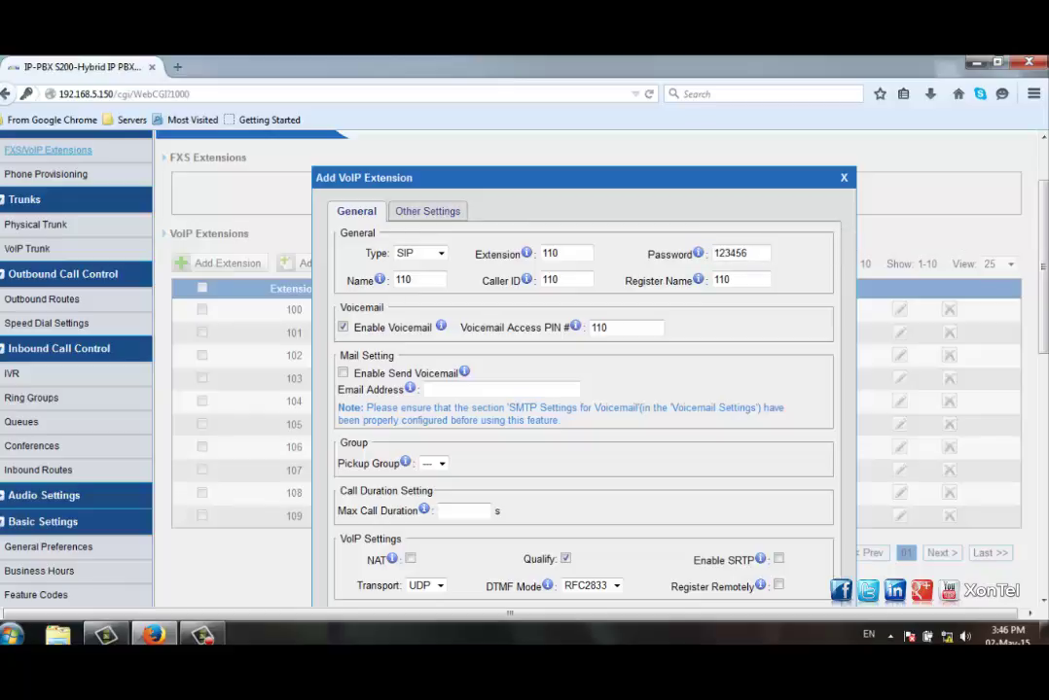
{"action": "scroll", "coordinate": [525, 369], "scroll_direction": "down", "scroll_amount": 2}
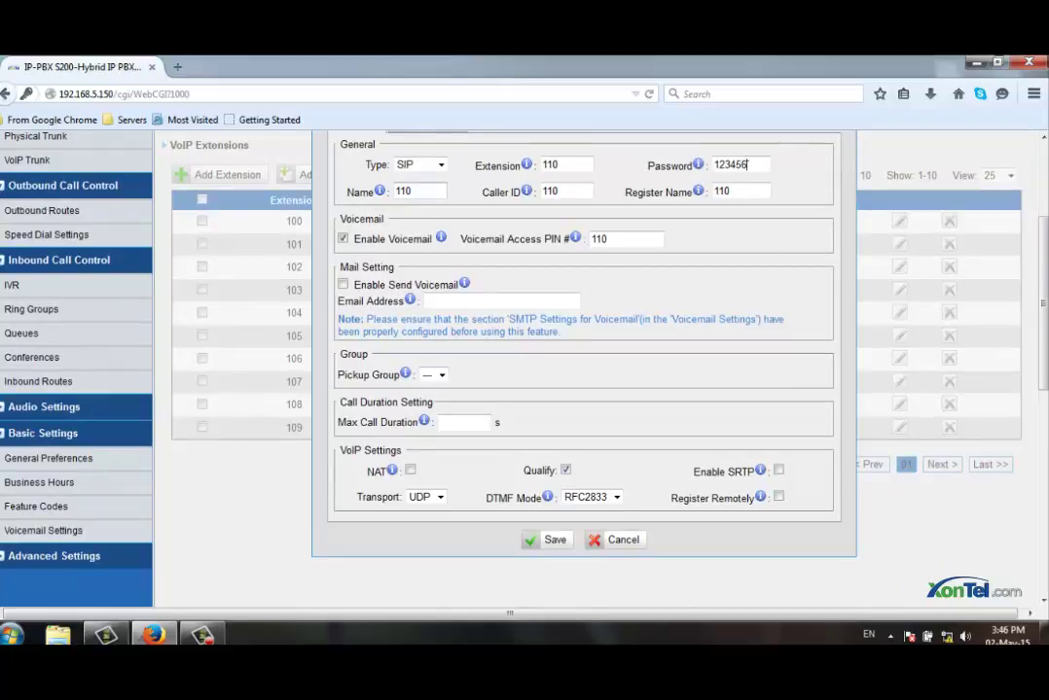
{"action": "key", "text": "Tab"}
{"action": "type", "text": "Ahmed"}
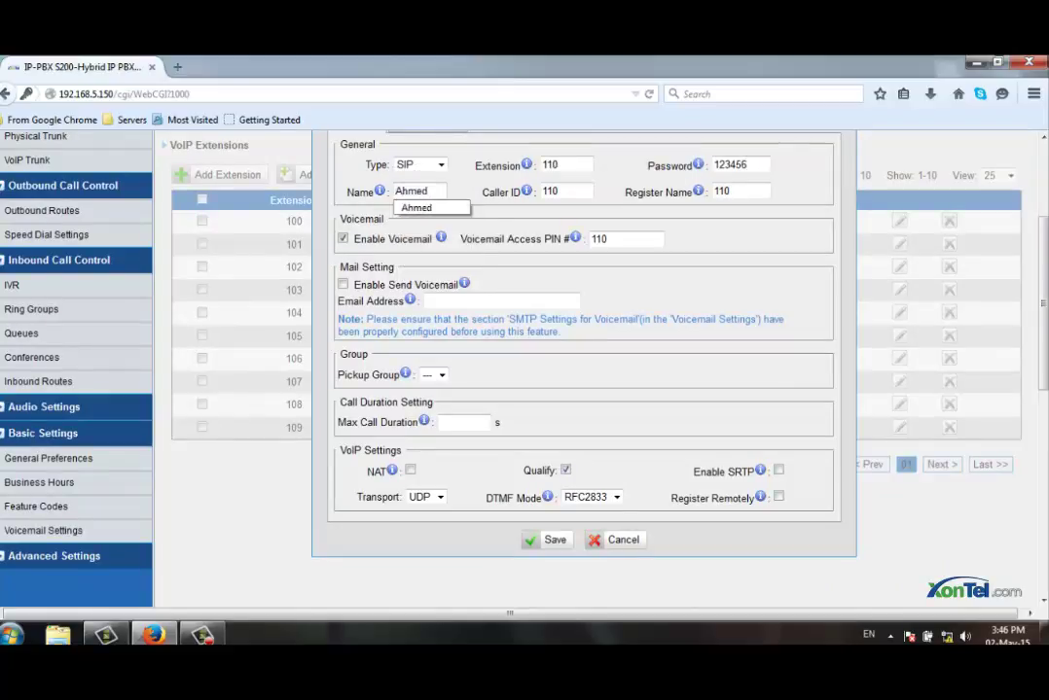
{"action": "key", "text": "Escape"}
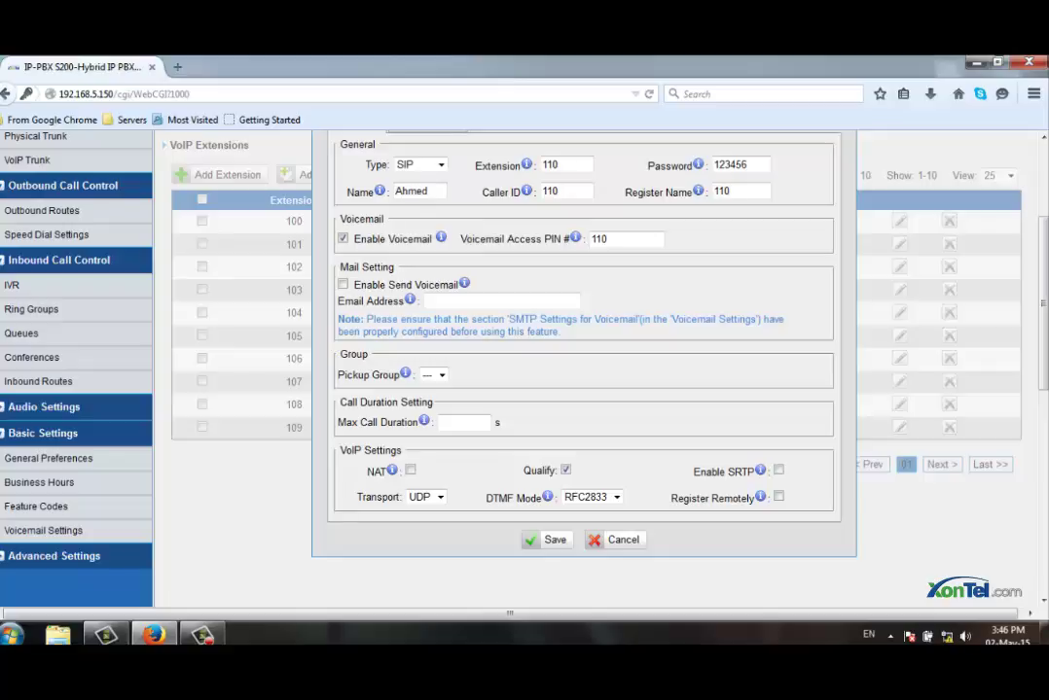
{"action": "key", "text": "Tab"}
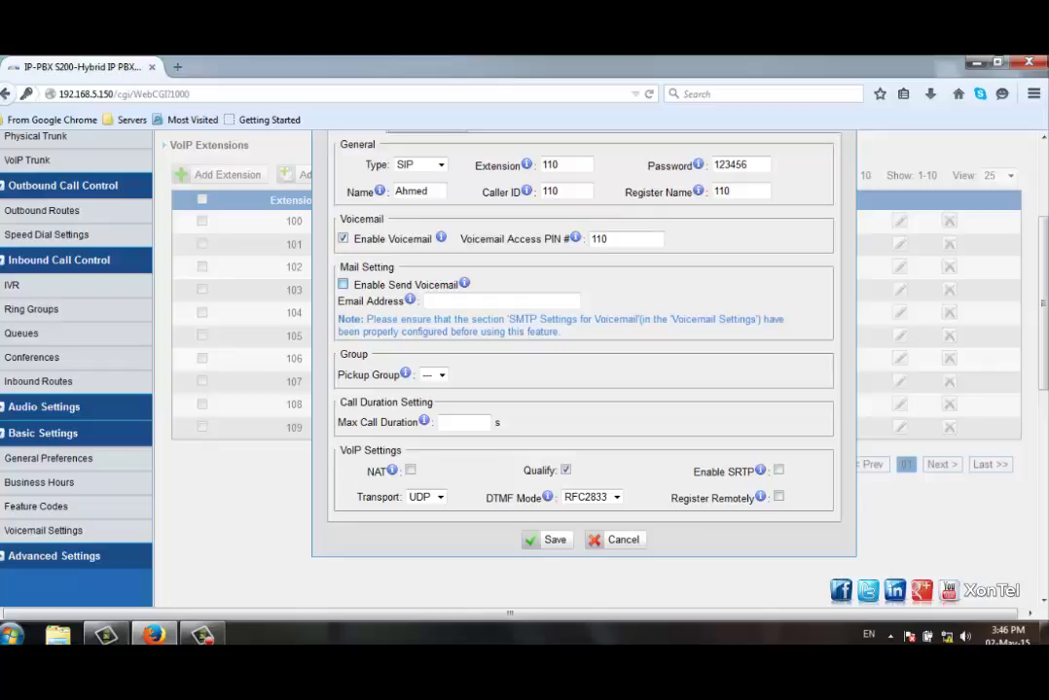
{"action": "left_click", "coordinate": [343, 284]}
{"action": "left_click", "coordinate": [342, 284]}
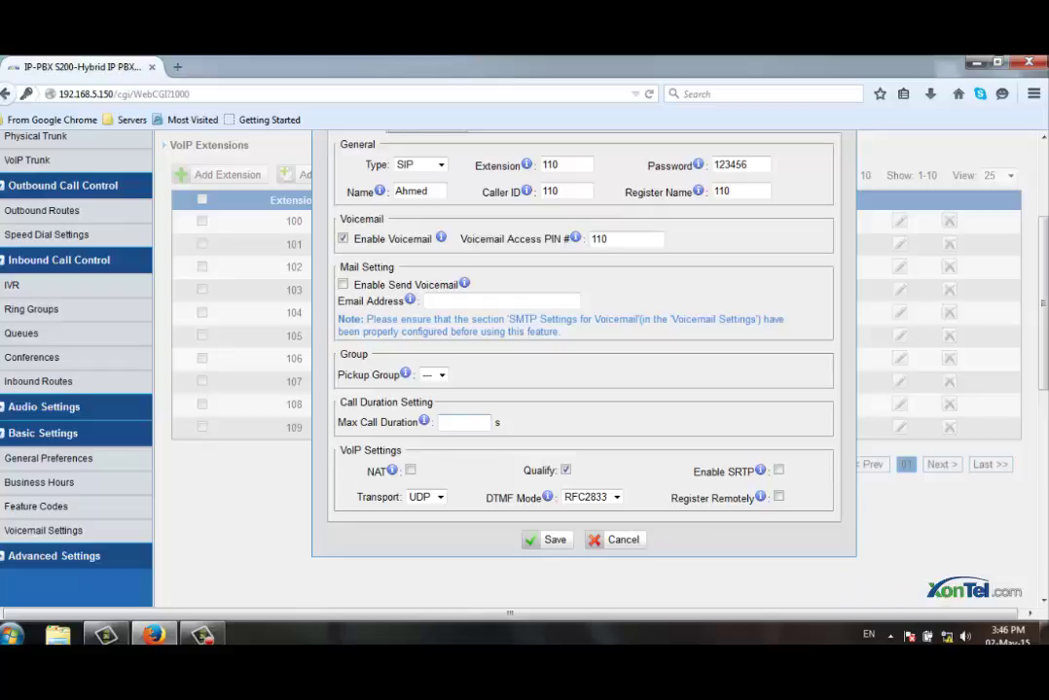
{"action": "type", "text": "100"}
{"action": "key", "text": "BackSpace"}
{"action": "key", "text": "BackSpace"}
{"action": "key", "text": "BackSpace"}
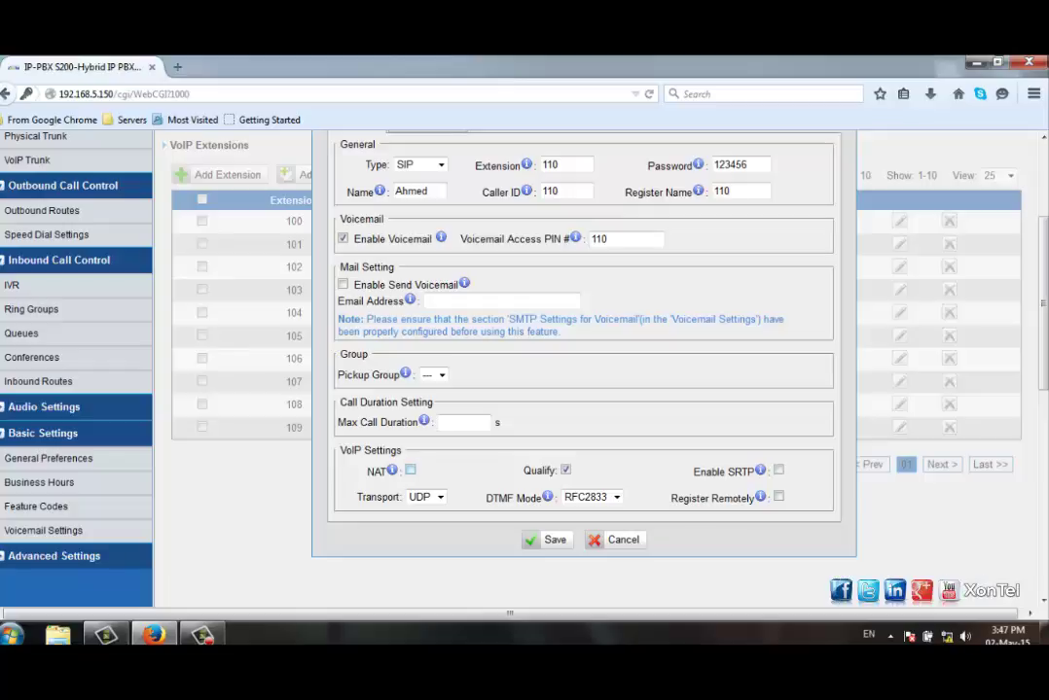
{"action": "mouse_move", "coordinate": [391, 470]}
{"action": "left_click", "coordinate": [778, 496]}
{"action": "left_click", "coordinate": [779, 496]}
{"action": "scroll", "coordinate": [525, 370], "scroll_direction": "up", "scroll_amount": 3}
{"action": "scroll", "coordinate": [525, 369], "scroll_direction": "down", "scroll_amount": 1}
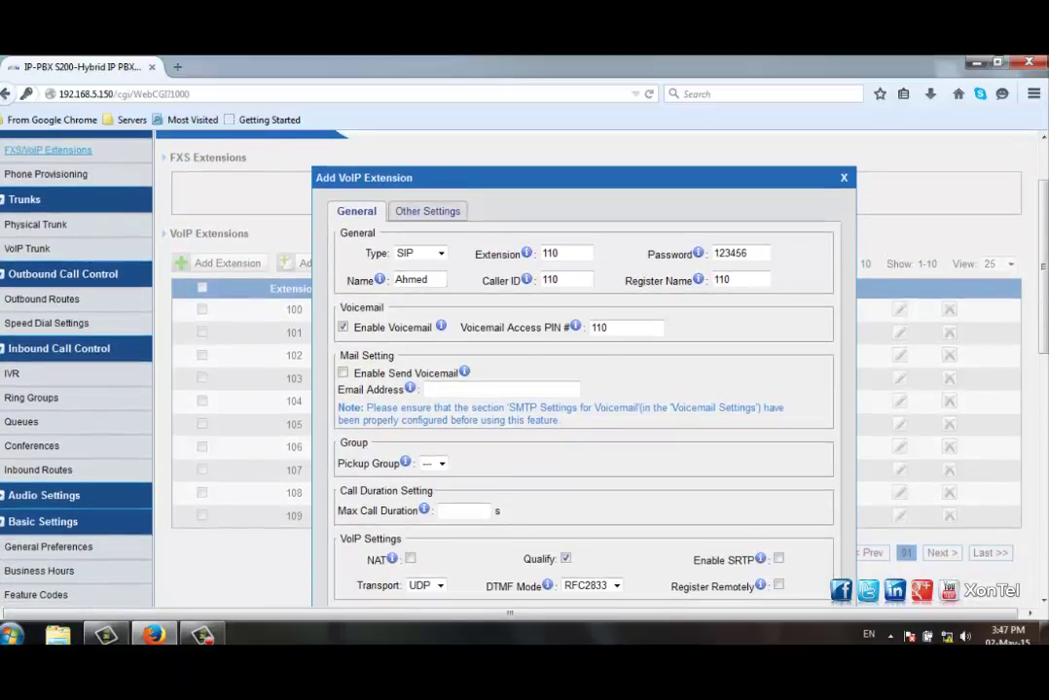
Step: Review extension 110's Other Settings: call options, follow-me to voicemail, and IP restriction
{"action": "left_click", "coordinate": [427, 211]}
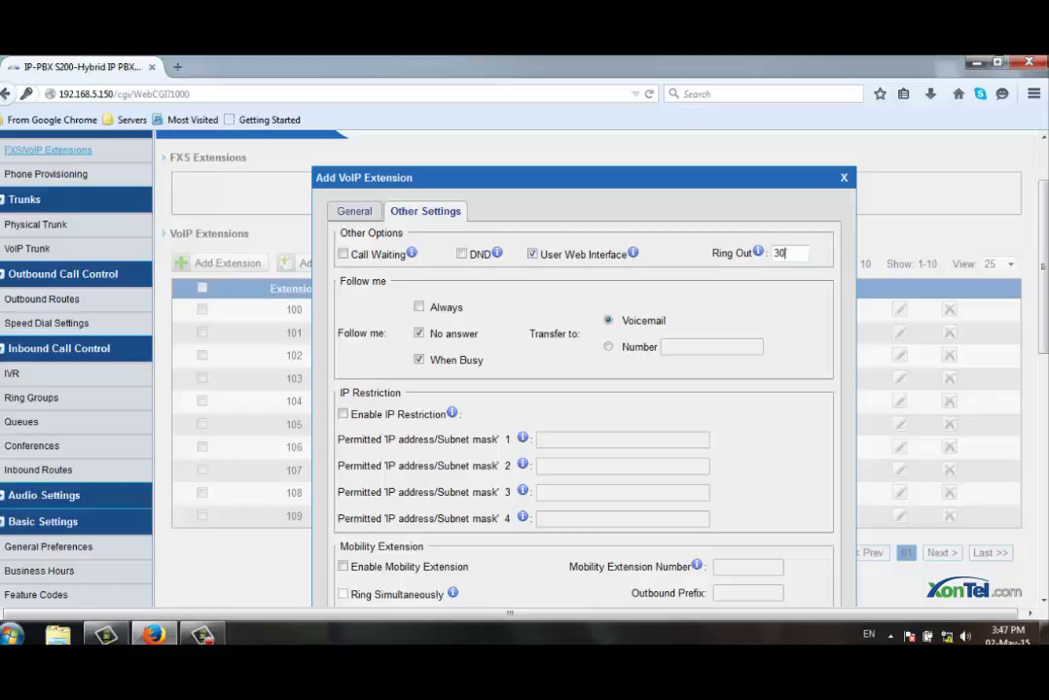
{"action": "scroll", "coordinate": [526, 369], "scroll_direction": "down", "scroll_amount": 2}
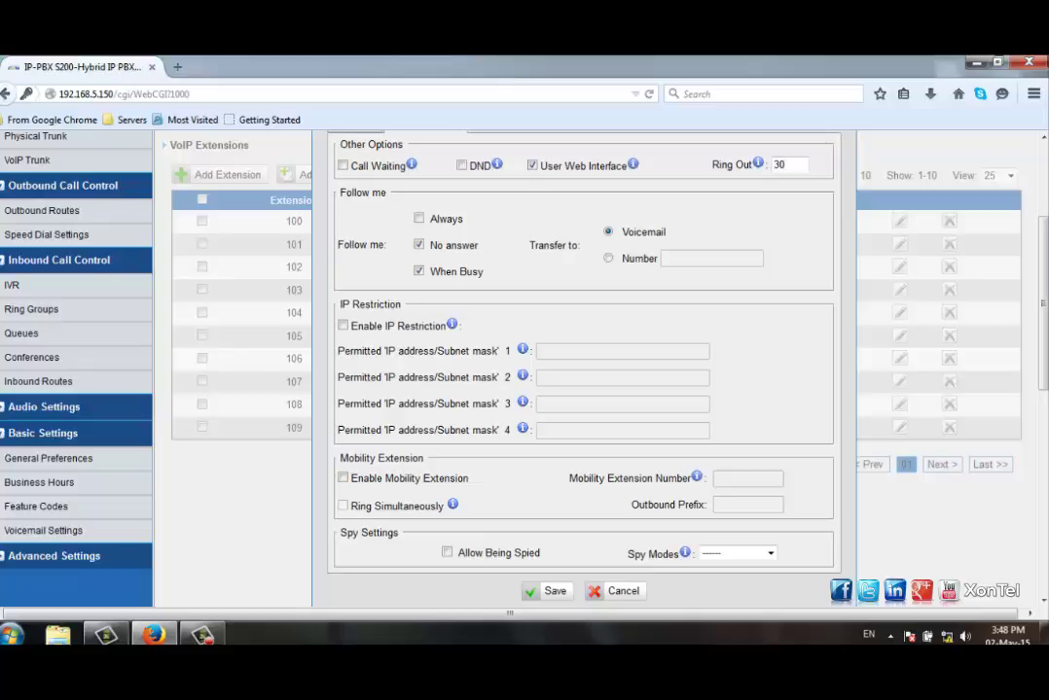
{"action": "double_click", "coordinate": [643, 232]}
{"action": "scroll", "coordinate": [583, 369], "scroll_direction": "down", "scroll_amount": 1}
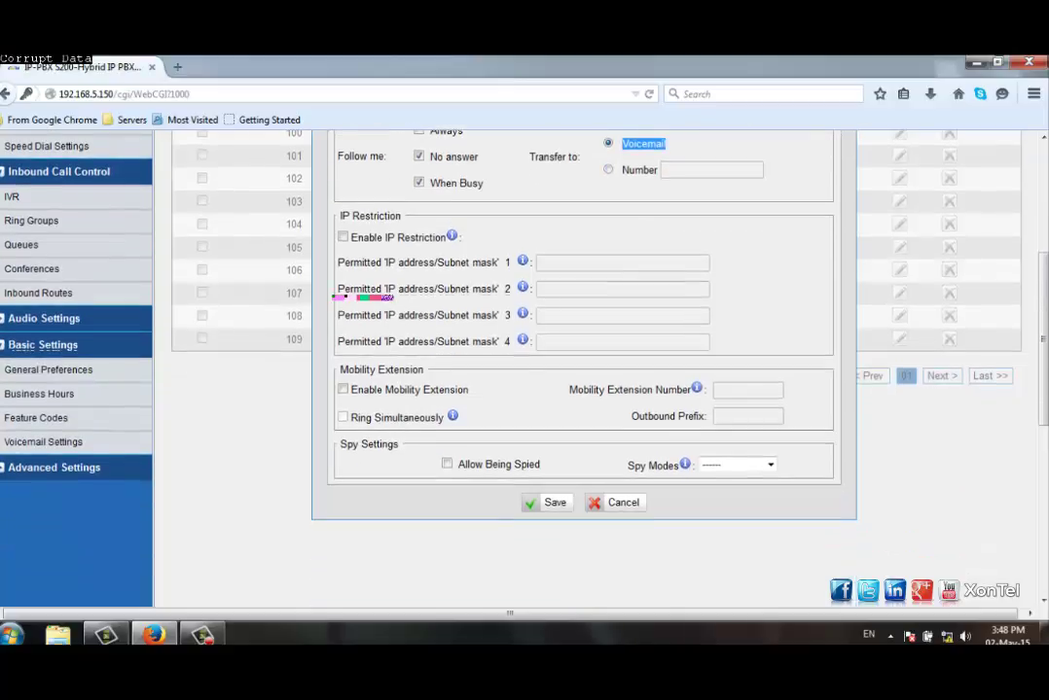
{"action": "scroll", "coordinate": [584, 370], "scroll_direction": "up", "scroll_amount": 2}
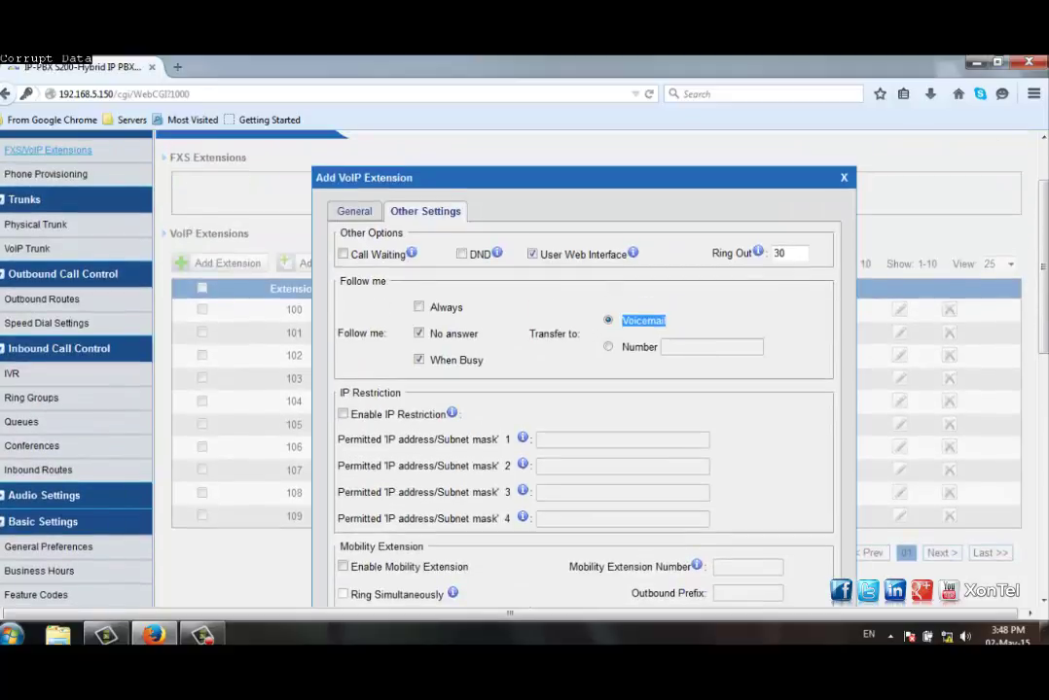
Step: Save extension 110 from the General tab and locate its row in the VoIP extensions list
{"action": "left_click", "coordinate": [354, 211]}
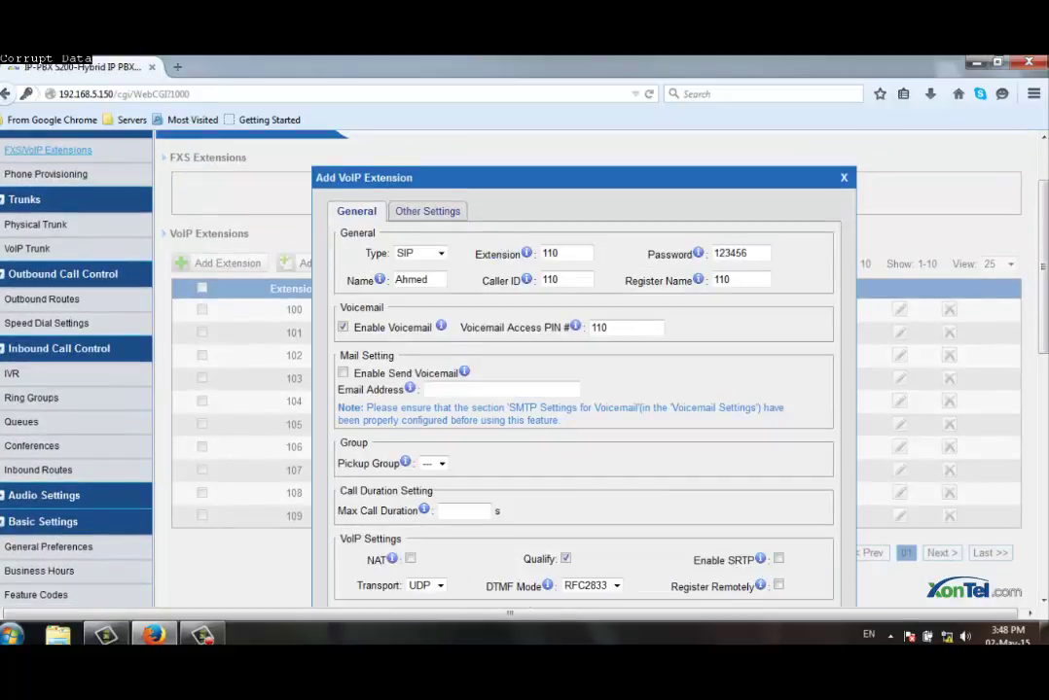
{"action": "scroll", "coordinate": [584, 370], "scroll_direction": "down", "scroll_amount": 2}
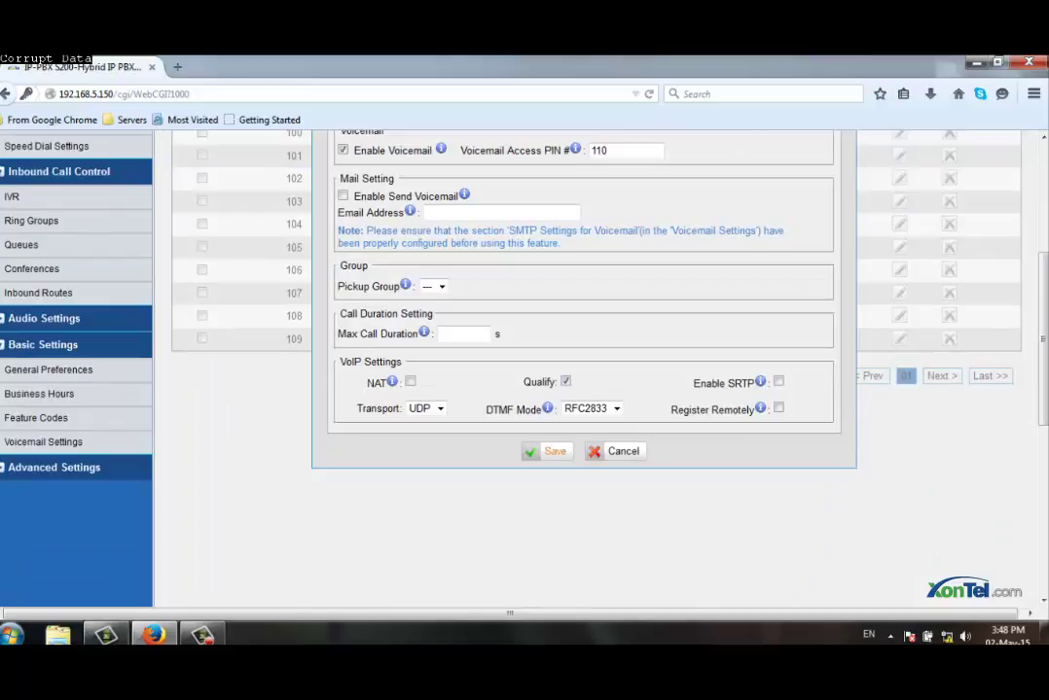
{"action": "left_click", "coordinate": [548, 451]}
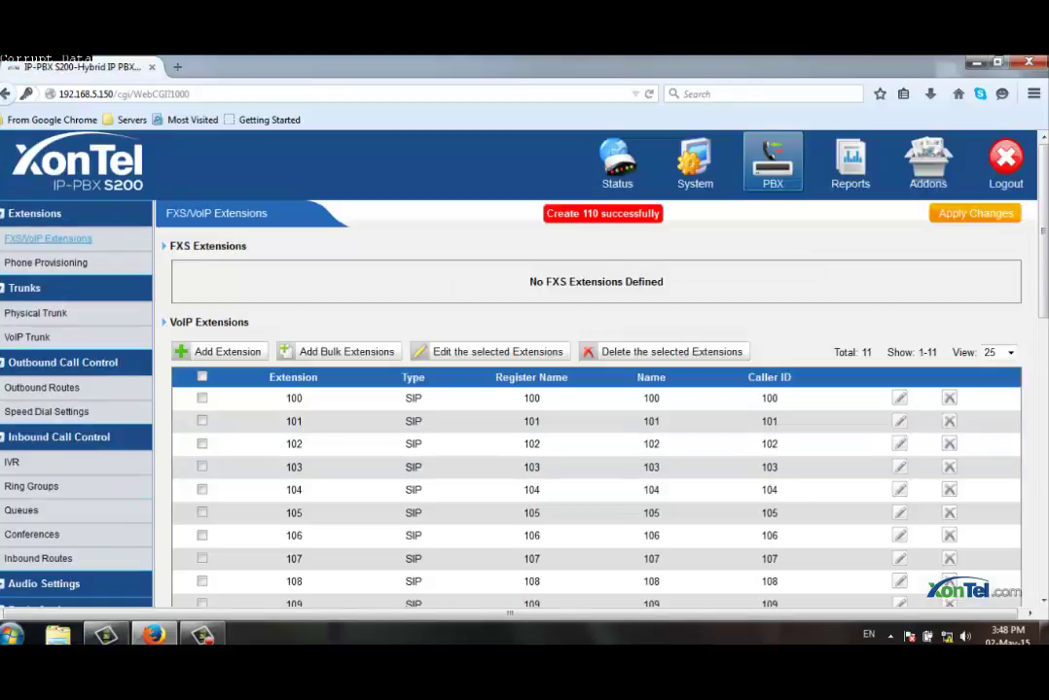
{"action": "scroll", "coordinate": [583, 266], "scroll_direction": "down", "scroll_amount": 2}
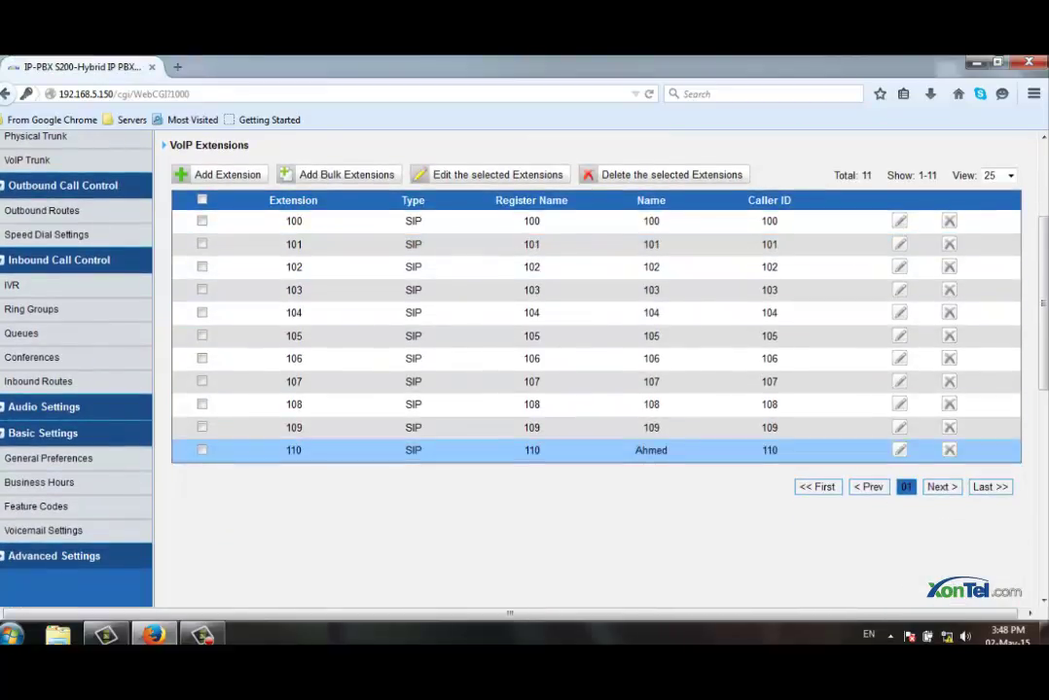
{"action": "double_click", "coordinate": [292, 450]}
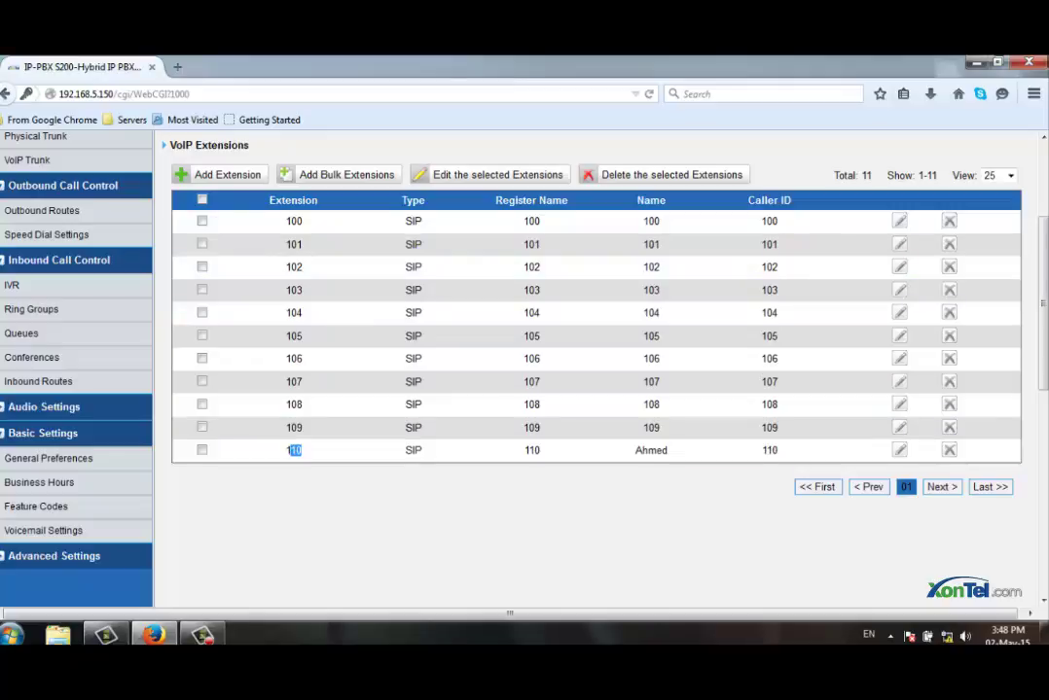